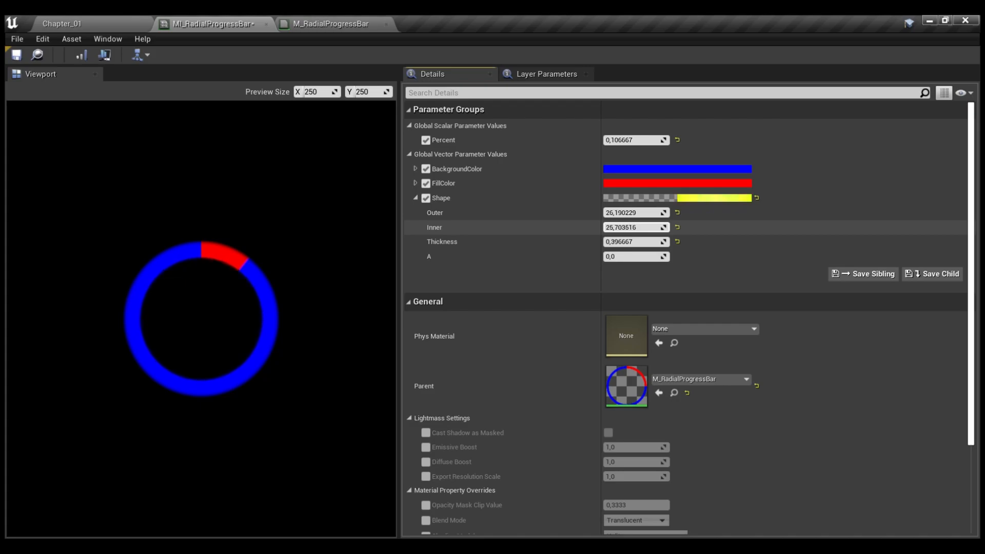
Step: Try a semi-transparent purple for BackgroundColor and a semi-transparent yellow for FillColor in the material instance
{"action": "left_click", "coordinate": [620, 171]}
{"action": "left_click_drag", "start_coordinate": [703, 366], "coordinate": [739, 365]}
{"action": "left_click_drag", "start_coordinate": [705, 442], "coordinate": [665, 442]}
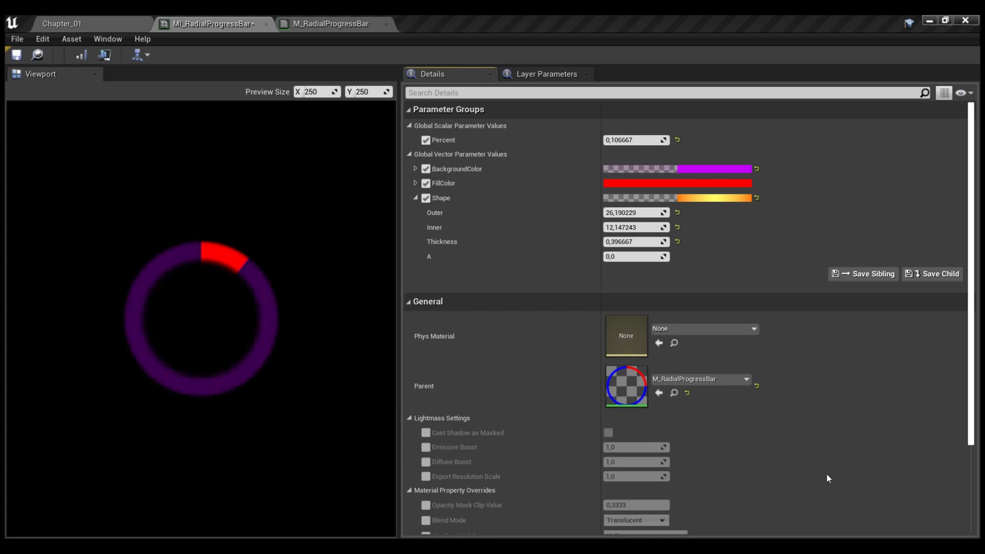
{"action": "left_click_drag", "start_coordinate": [687, 409], "coordinate": [727, 410]}
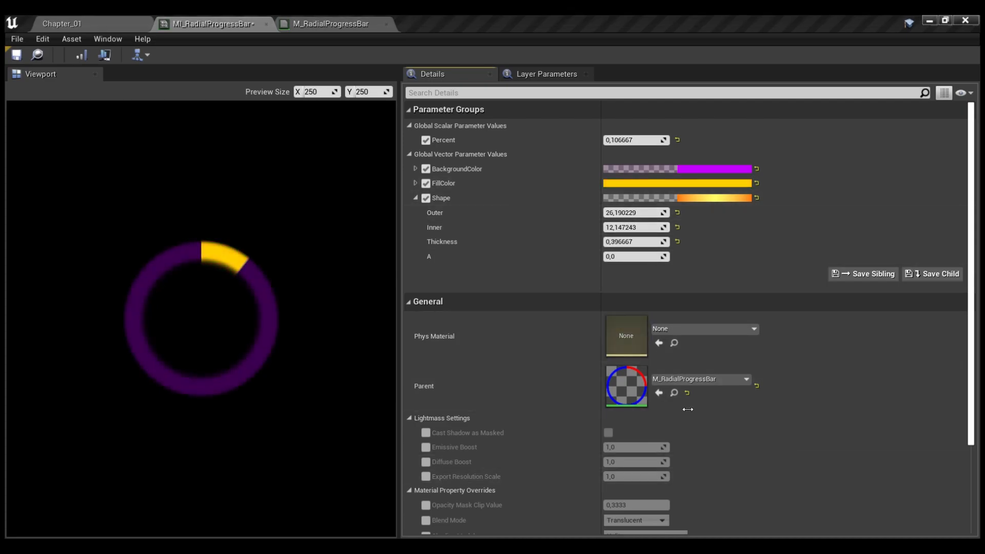
{"action": "left_click_drag", "start_coordinate": [732, 457], "coordinate": [690, 456]}
Step: Try Percent at about -0.085, with Shape's Outer at about 81.15, Inner about 36.79 and Thickness about 0.26
{"action": "mouse_move", "coordinate": [636, 140]}
{"action": "left_mouse_down"}
{"action": "mouse_move", "coordinate": [682, 140]}
{"action": "mouse_move", "coordinate": [629, 140]}
{"action": "left_mouse_up"}
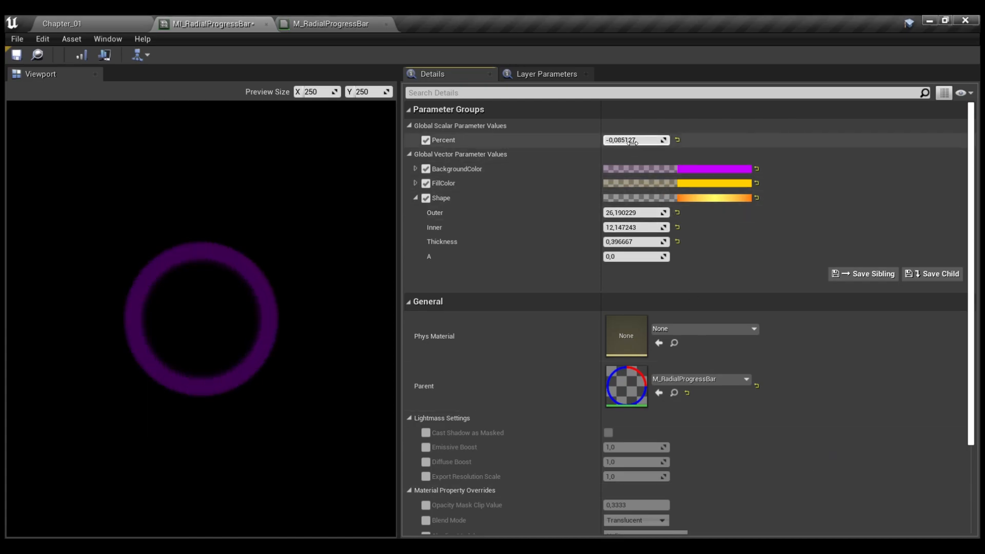
{"action": "left_click_drag", "start_coordinate": [636, 213], "coordinate": [623, 242]}
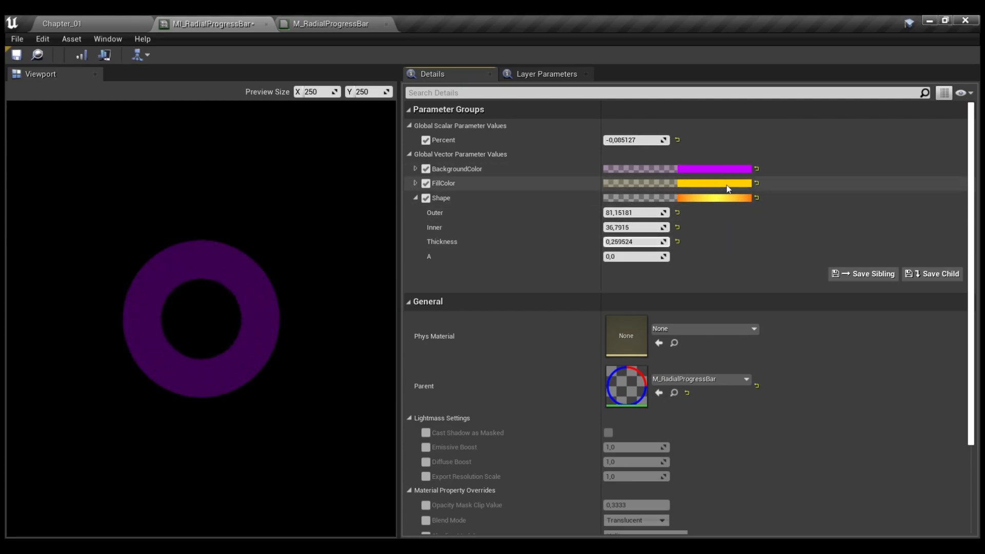
Step: Reset FillColor and BackgroundColor to their defaults and raise the Percent value
{"action": "left_click", "coordinate": [756, 184]}
{"action": "left_click", "coordinate": [756, 168]}
{"action": "mouse_move", "coordinate": [636, 141]}
{"action": "left_mouse_down"}
{"action": "mouse_move", "coordinate": [698, 141]}
{"action": "mouse_move", "coordinate": [646, 140]}
{"action": "left_mouse_up"}
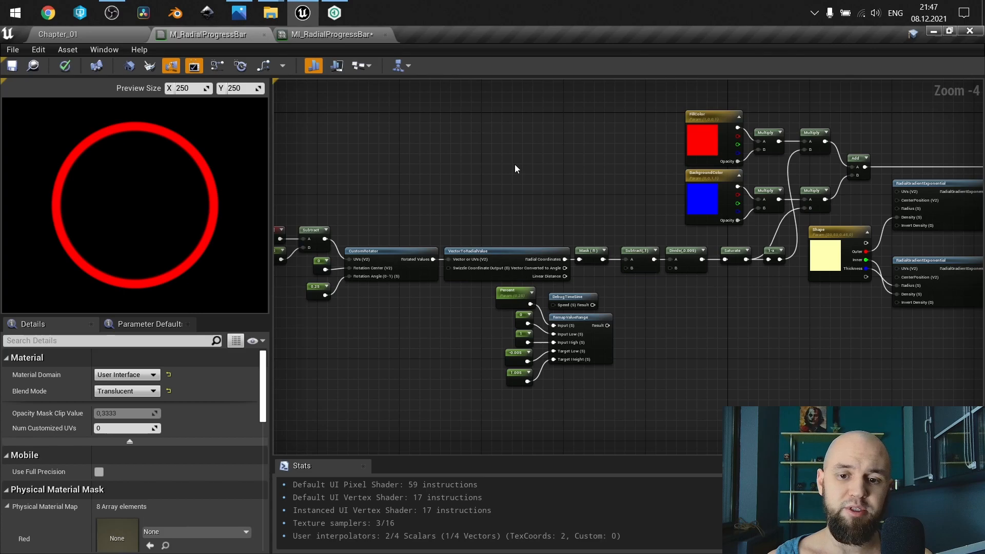
{"action": "scroll", "coordinate": [510, 169], "scroll_direction": "down", "scroll_amount": 2}
{"action": "right_click_drag", "start_coordinate": [516, 169], "coordinate": [551, 193]}
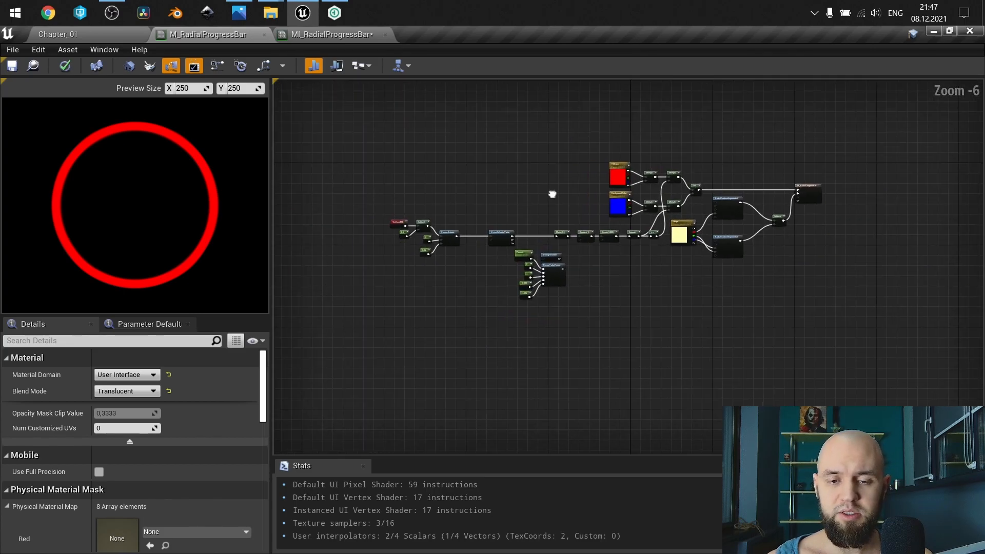
{"action": "scroll", "coordinate": [552, 198], "scroll_direction": "up", "scroll_amount": 1}
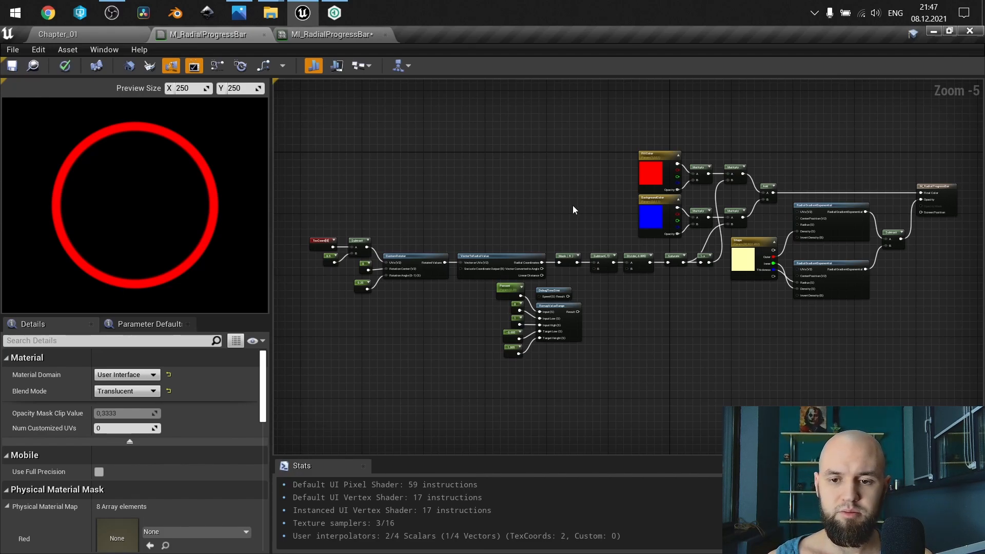
{"action": "mouse_move", "coordinate": [571, 204]}
{"action": "right_mouse_down"}
{"action": "mouse_move", "coordinate": [534, 198]}
{"action": "mouse_move", "coordinate": [558, 211]}
{"action": "right_mouse_up"}
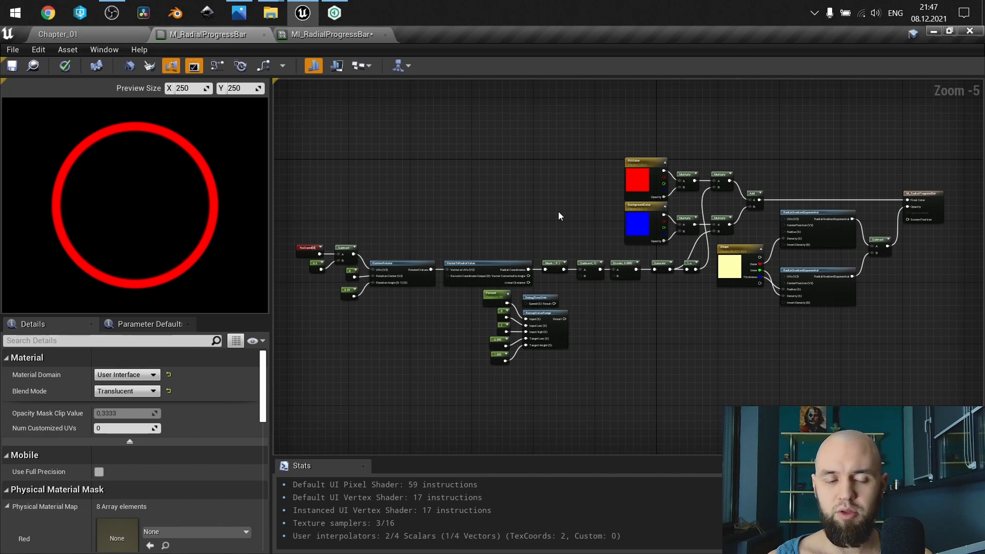
Step: In the MI_RadialProgressBar material instance, try a BackgroundColor alpha of 0.02 and discard the change
{"action": "left_click", "coordinate": [350, 37]}
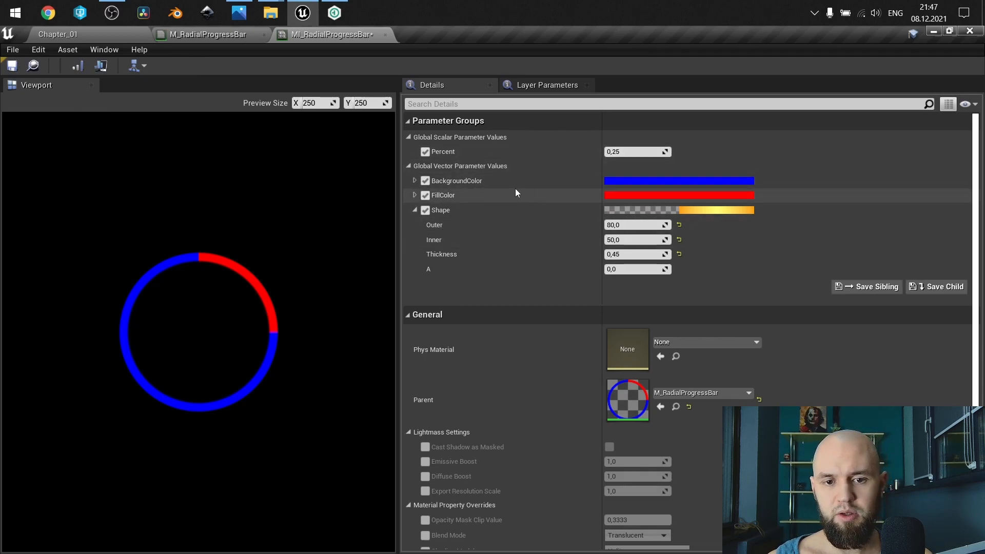
{"action": "left_click", "coordinate": [620, 183]}
{"action": "left_click", "coordinate": [661, 457]}
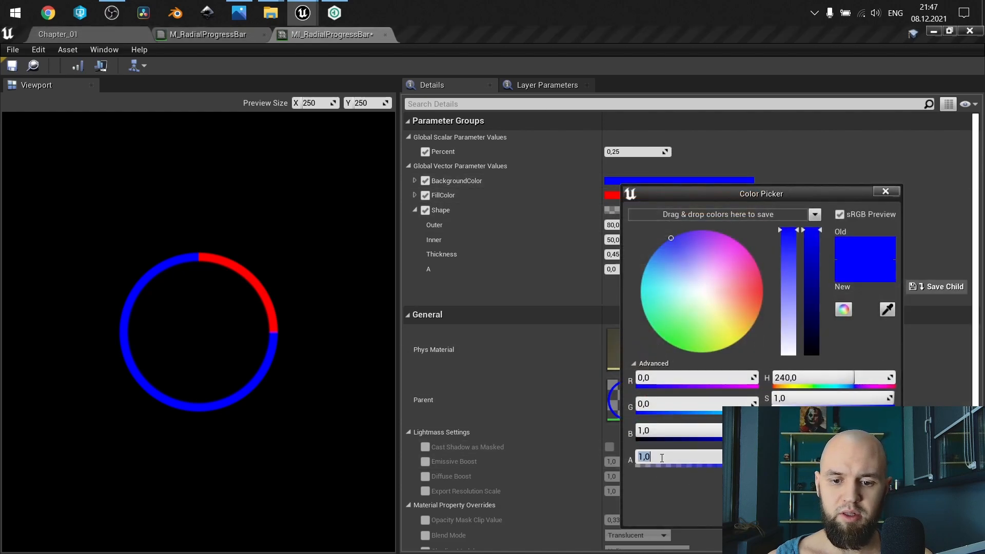
{"action": "type", "text": ".02"}
{"action": "key", "text": "Return"}
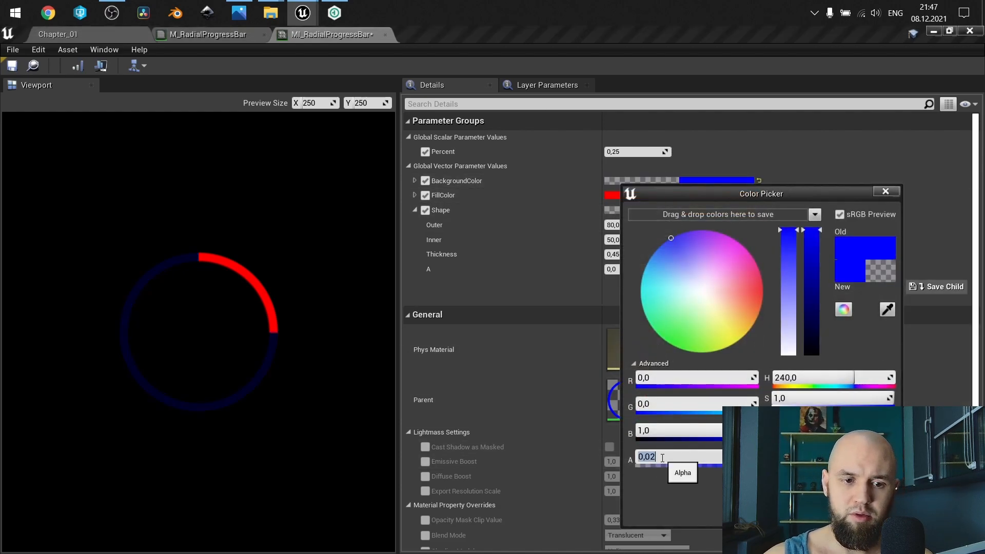
{"action": "scroll", "coordinate": [174, 388], "scroll_direction": "up", "scroll_amount": 5}
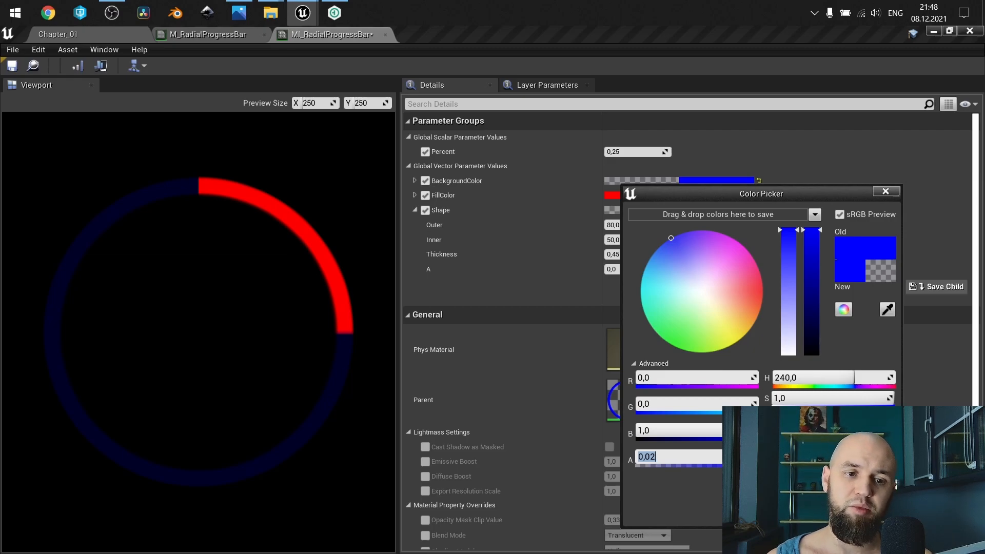
{"action": "key", "text": "Escape"}
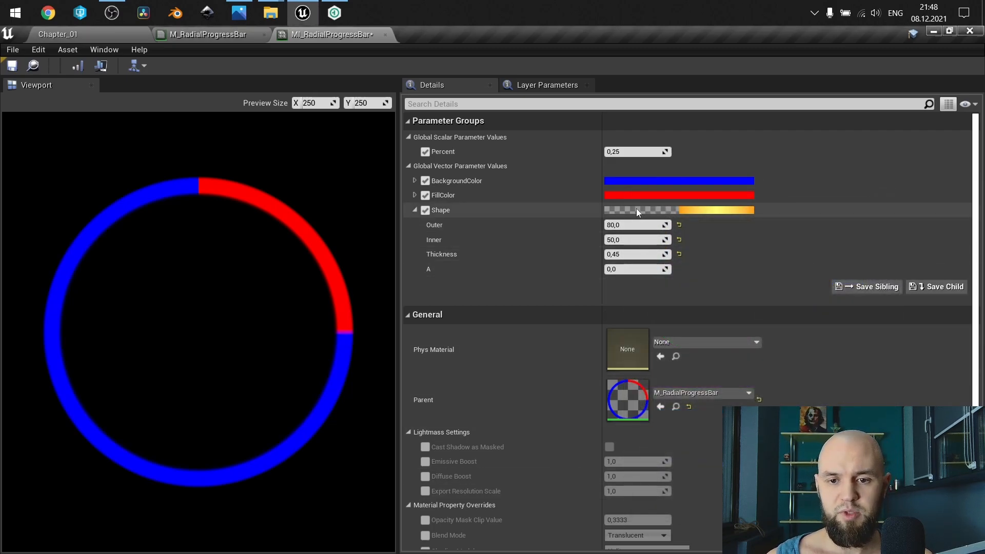
Step: Try FillColor alpha values of 0.2 and 0.005, and discard the colour change
{"action": "left_click", "coordinate": [638, 196]}
{"action": "left_click", "coordinate": [687, 469]}
{"action": "type", "text": "0,2"}
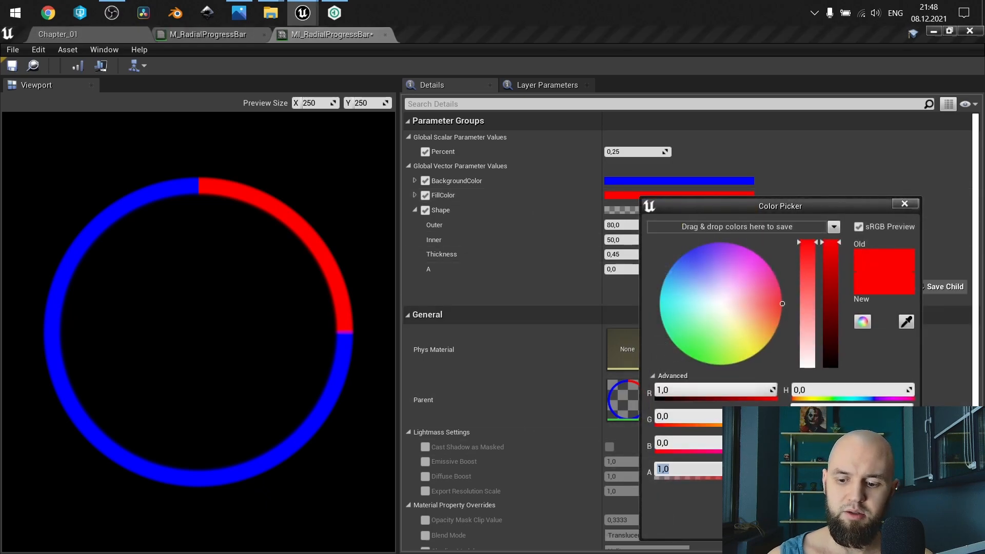
{"action": "key", "text": "Return"}
{"action": "type", "text": "0,005"}
{"action": "key", "text": "Return"}
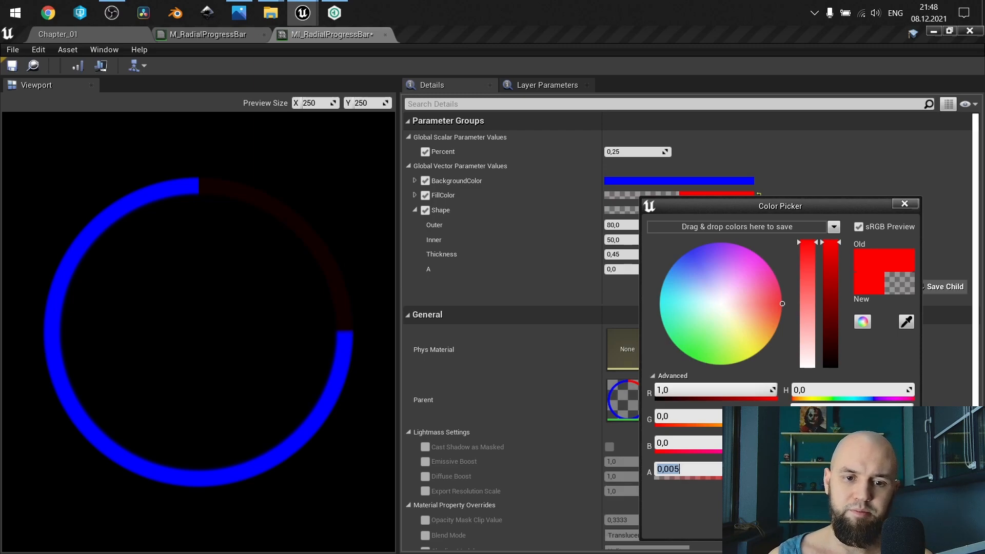
{"action": "key", "text": "Escape"}
{"action": "scroll", "coordinate": [219, 261], "scroll_direction": "down", "scroll_amount": 1}
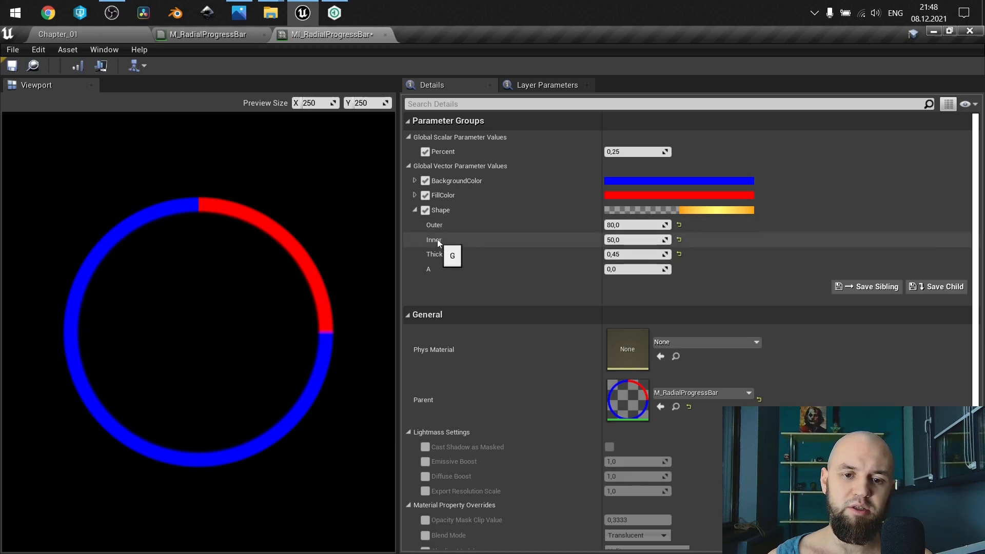
Step: Try Shape's Outer value at 10 and set it back to 80
{"action": "left_click", "coordinate": [631, 225]}
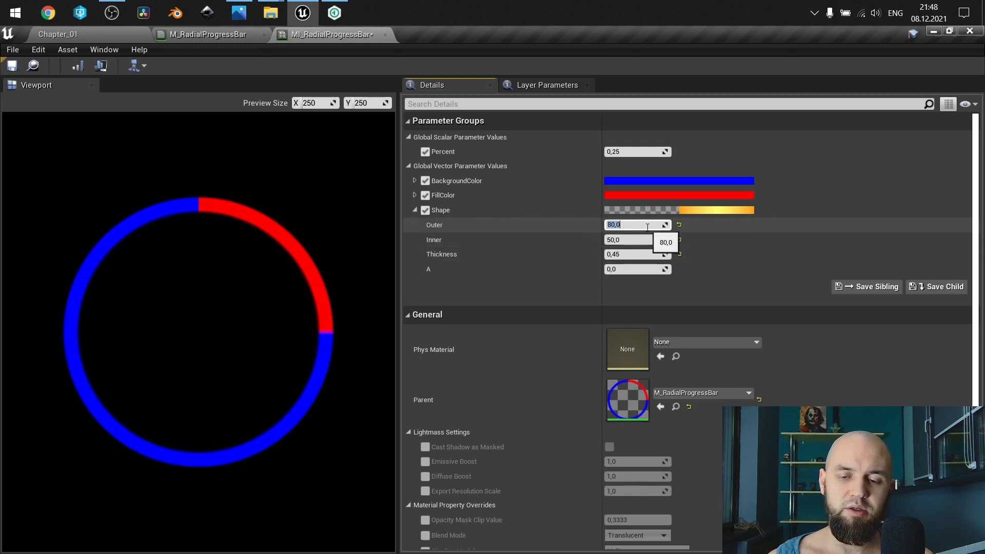
{"action": "type", "text": "10"}
{"action": "key", "text": "Return"}
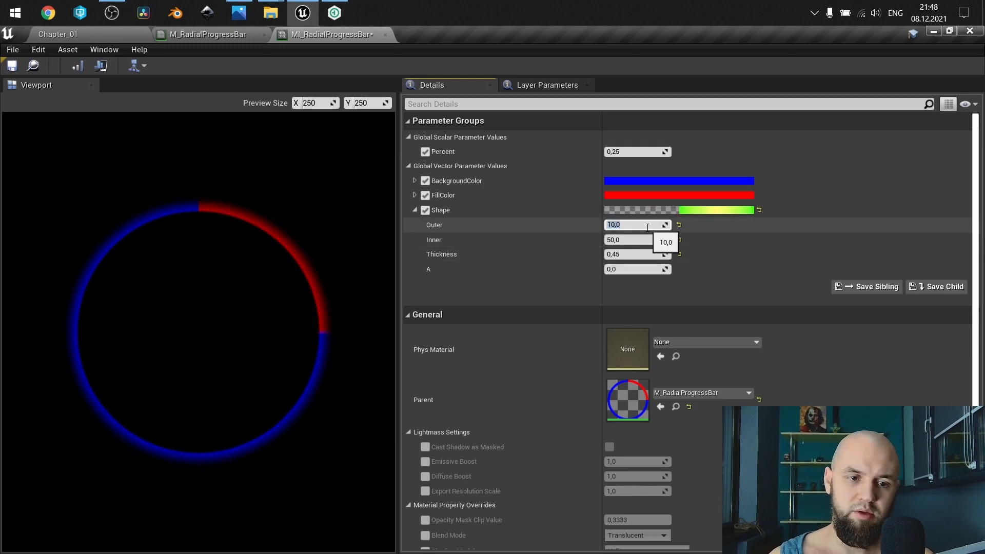
{"action": "type", "text": "80"}
{"action": "key", "text": "Return"}
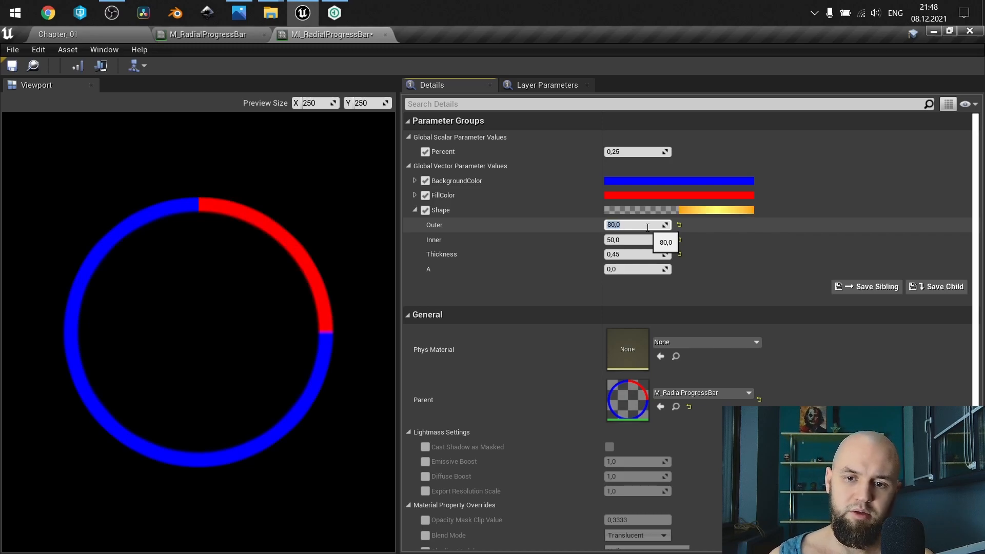
Step: Try Shape's Inner value at 10 and settle on 35
{"action": "left_click", "coordinate": [640, 240]}
{"action": "type", "text": "10"}
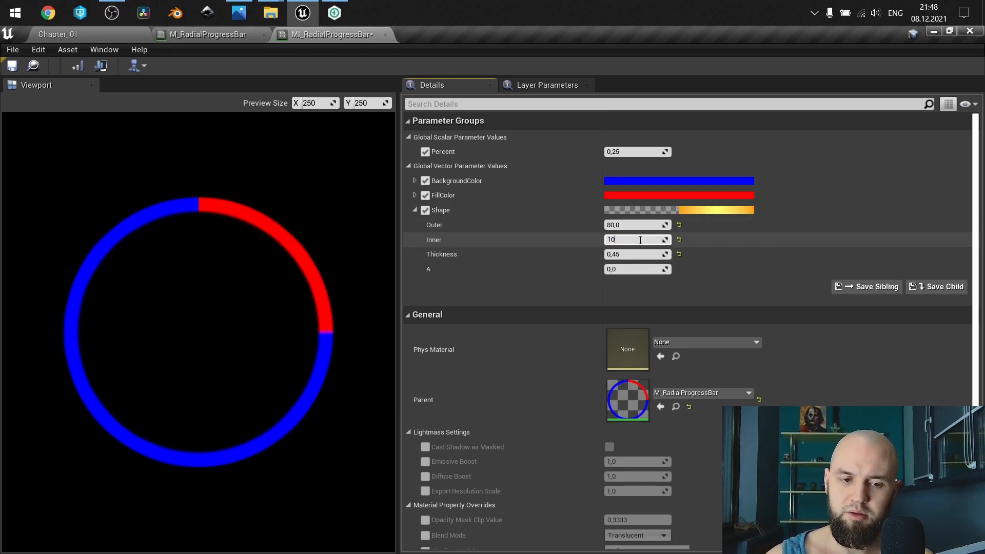
{"action": "key", "text": "Return"}
{"action": "type", "text": "35"}
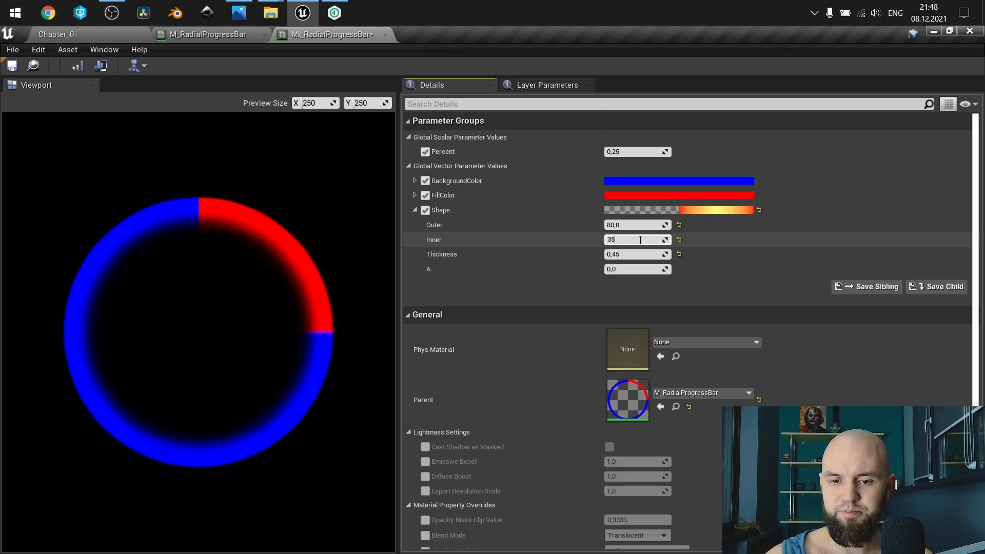
{"action": "key", "text": "Return"}
Step: Set Shape's Thickness to 0.35
{"action": "left_click_drag", "start_coordinate": [629, 255], "coordinate": [623, 255]}
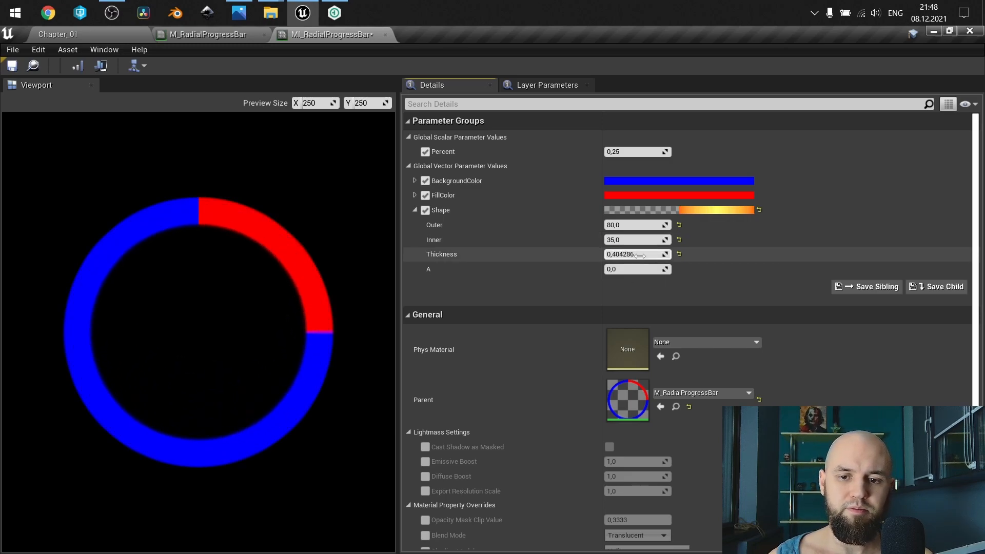
{"action": "left_click", "coordinate": [679, 255]}
{"action": "left_click", "coordinate": [645, 255]}
{"action": "type", "text": "0,35"}
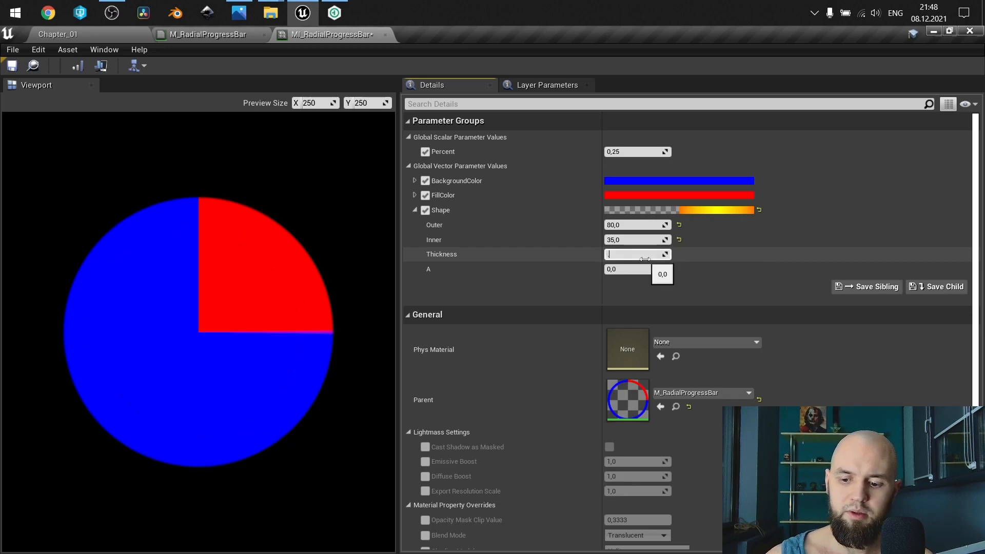
{"action": "key", "text": "Return"}
{"action": "scroll", "coordinate": [221, 282], "scroll_direction": "down", "scroll_amount": 3}
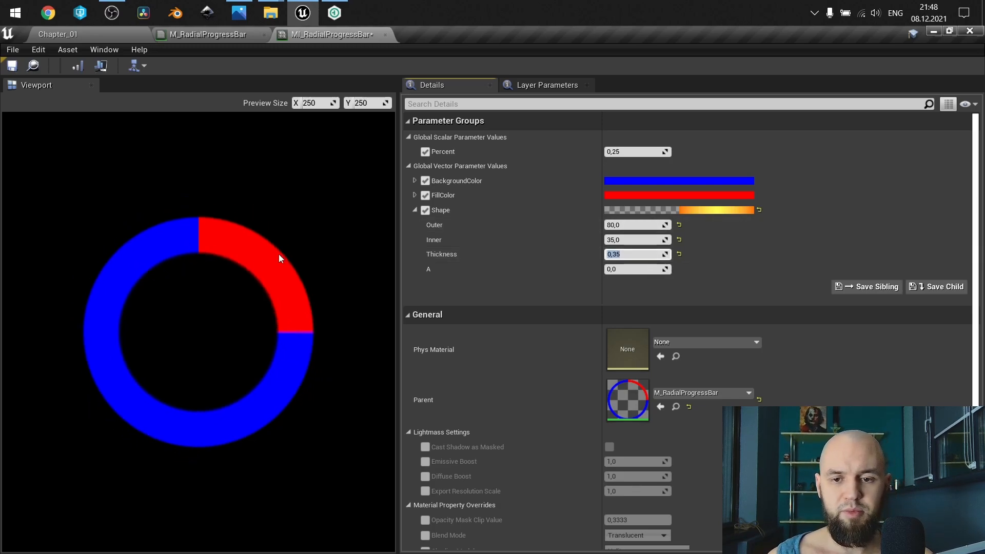
Step: Test the progress fill with Percent values of 0.25, 0.5 and 0.75
{"action": "mouse_move", "coordinate": [621, 153]}
{"action": "left_mouse_down"}
{"action": "mouse_move", "coordinate": [703, 153]}
{"action": "mouse_move", "coordinate": [592, 153]}
{"action": "mouse_move", "coordinate": [714, 153]}
{"action": "mouse_move", "coordinate": [608, 153]}
{"action": "mouse_move", "coordinate": [624, 153]}
{"action": "left_mouse_up"}
{"action": "left_click", "coordinate": [632, 153]}
{"action": "type", "text": ".2"}
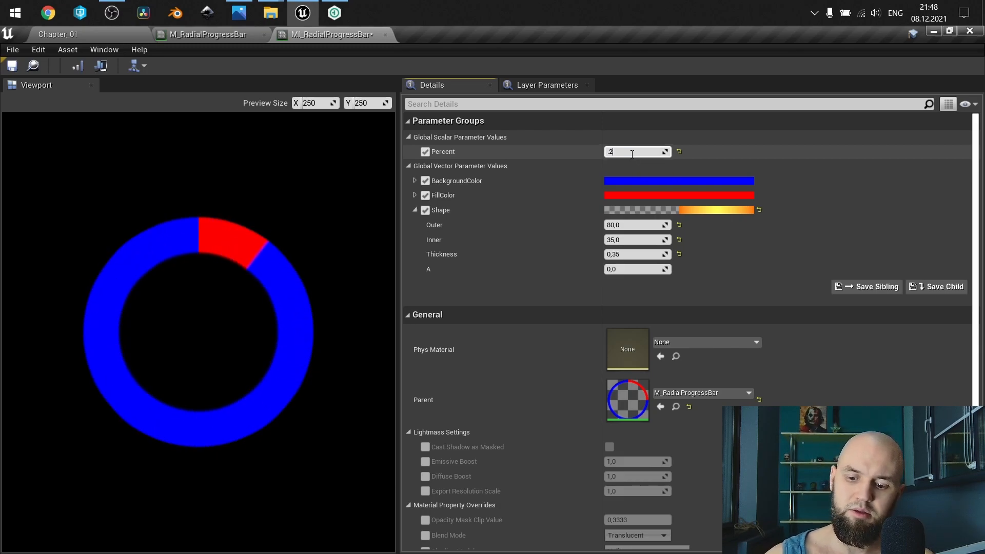
{"action": "type", "text": "5"}
{"action": "key", "text": "Return"}
{"action": "type", "text": ".5"}
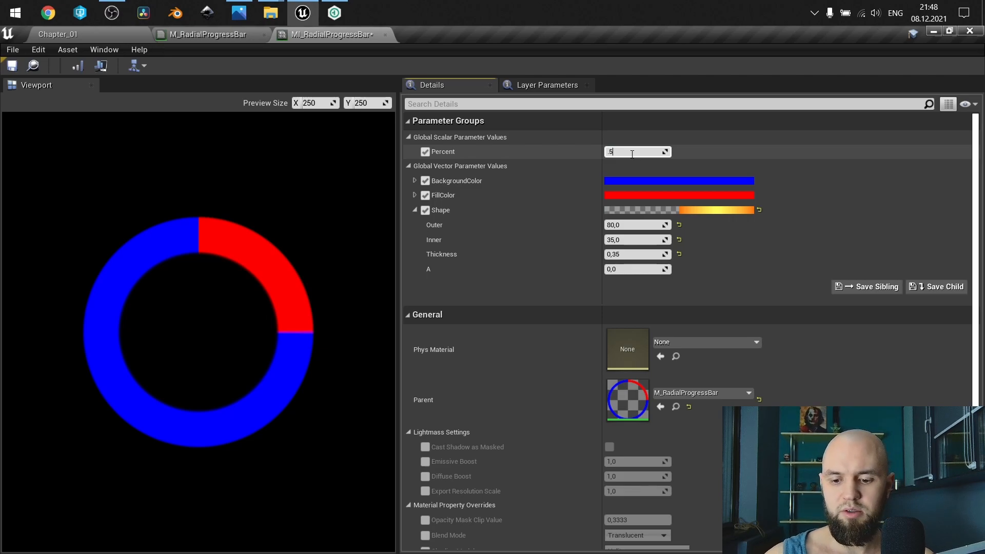
{"action": "key", "text": "Return"}
{"action": "type", "text": "."}
{"action": "type", "text": "75"}
{"action": "key", "text": "Return"}
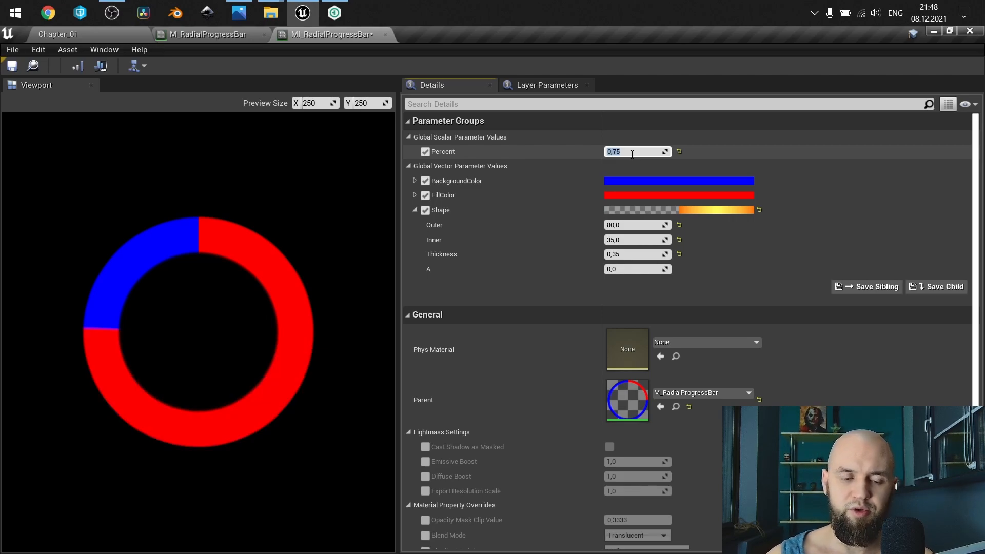
Step: Test the full ring with Percent at 1, and set Percent to 0
{"action": "type", "text": "1"}
{"action": "key", "text": "Return"}
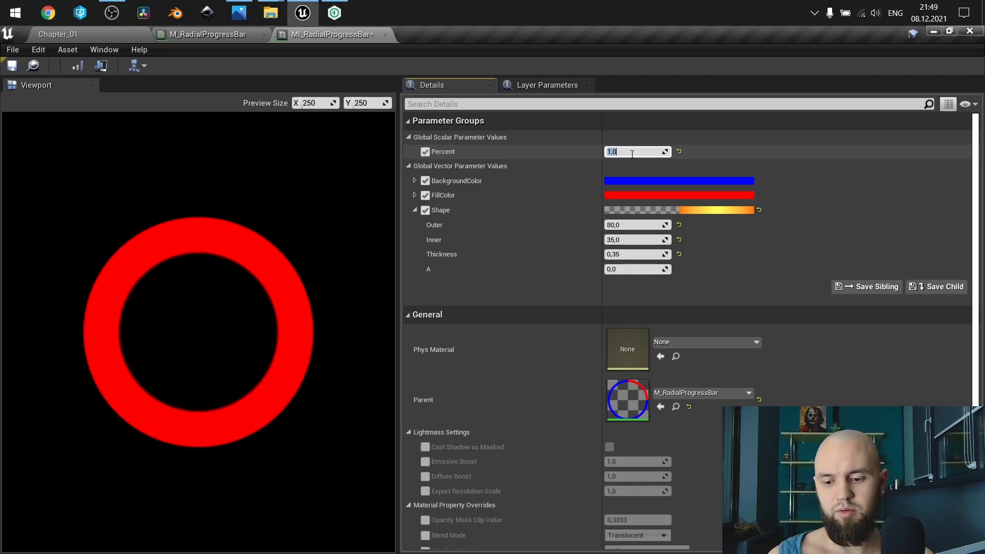
{"action": "type", "text": "0"}
{"action": "key", "text": "Return"}
{"action": "scroll", "coordinate": [215, 270], "scroll_direction": "down", "scroll_amount": 2}
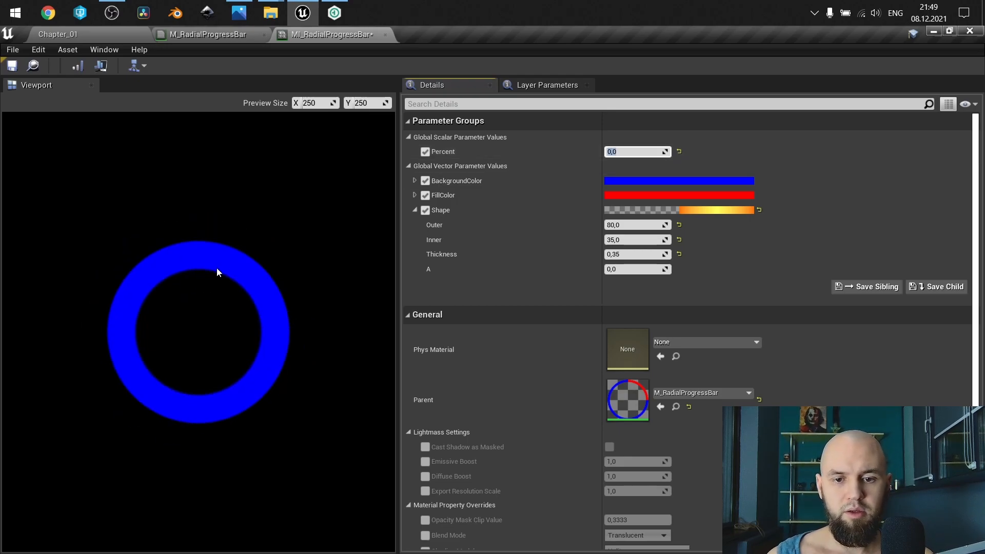
Step: In the M_RadialProgressBar graph, copy the VectorToRadialValue and Mask (R) nodes and paste them above the originals
{"action": "left_click", "coordinate": [250, 38]}
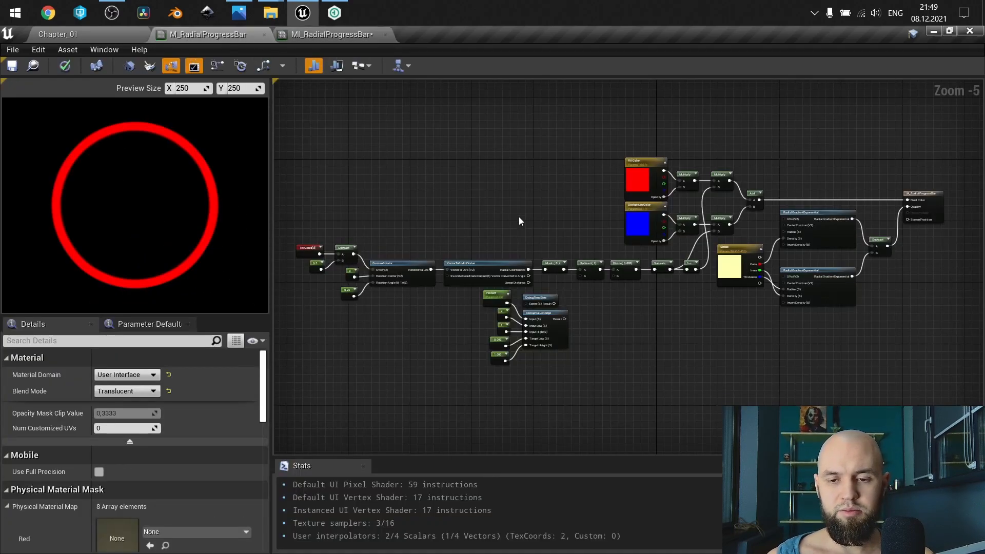
{"action": "right_click_drag", "start_coordinate": [523, 217], "coordinate": [527, 171]}
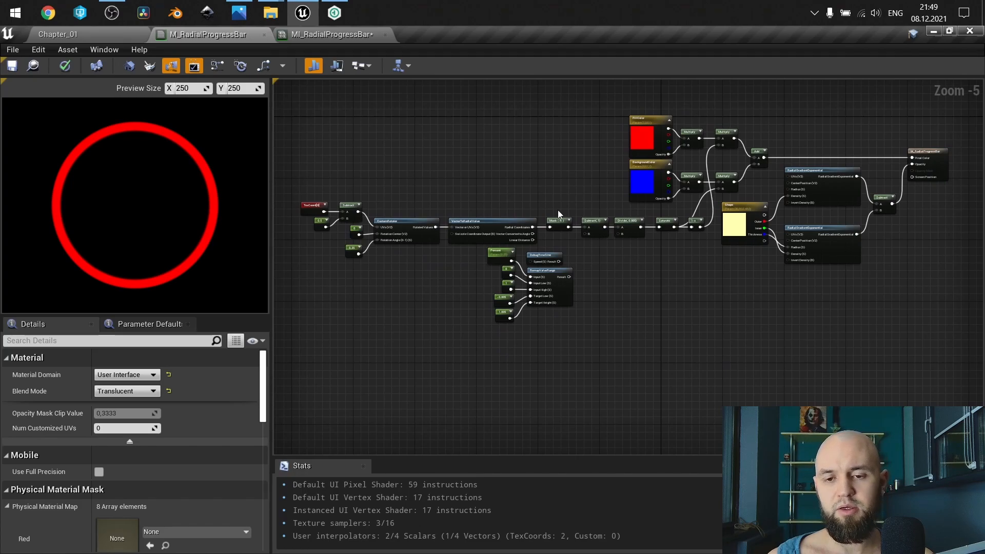
{"action": "scroll", "coordinate": [603, 235], "scroll_direction": "up", "scroll_amount": 2}
{"action": "right_click_drag", "start_coordinate": [663, 273], "coordinate": [914, 279]}
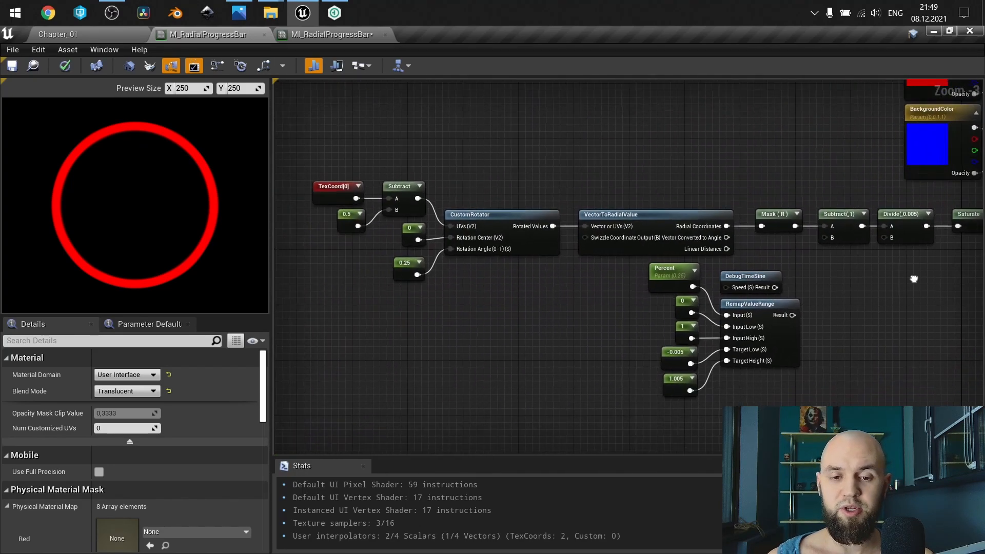
{"action": "scroll", "coordinate": [536, 233], "scroll_direction": "up", "scroll_amount": 3}
{"action": "right_click_drag", "start_coordinate": [544, 223], "coordinate": [421, 223]}
{"action": "left_click_drag", "start_coordinate": [550, 162], "coordinate": [725, 243]}
{"action": "right_click_drag", "start_coordinate": [620, 156], "coordinate": [637, 220]}
{"action": "key", "text": "ctrl+c"}
{"action": "key", "text": "ctrl+v"}
{"action": "left_click", "coordinate": [540, 118]}
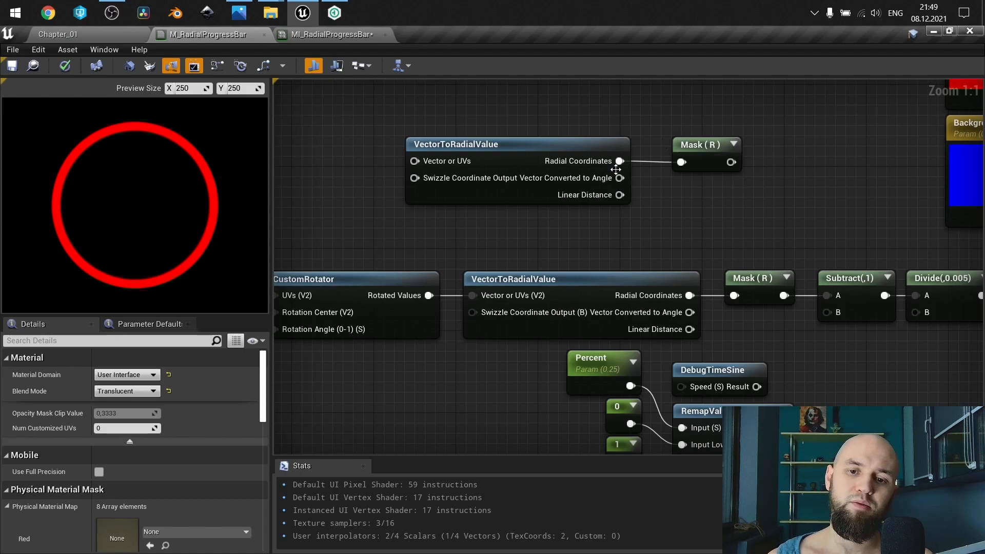
Step: Start previewing the copied Mask (R) node
{"action": "right_click", "coordinate": [695, 152]}
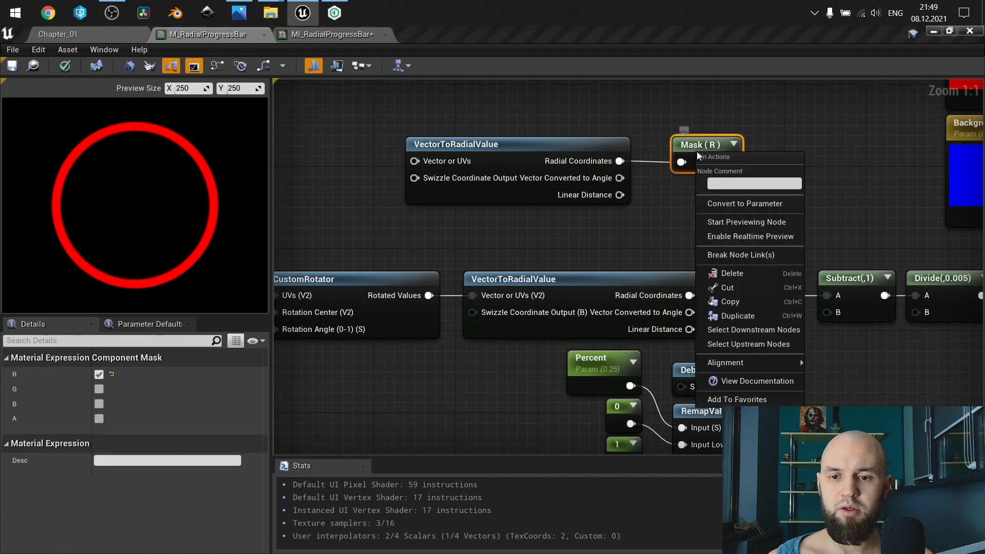
{"action": "left_click", "coordinate": [732, 222]}
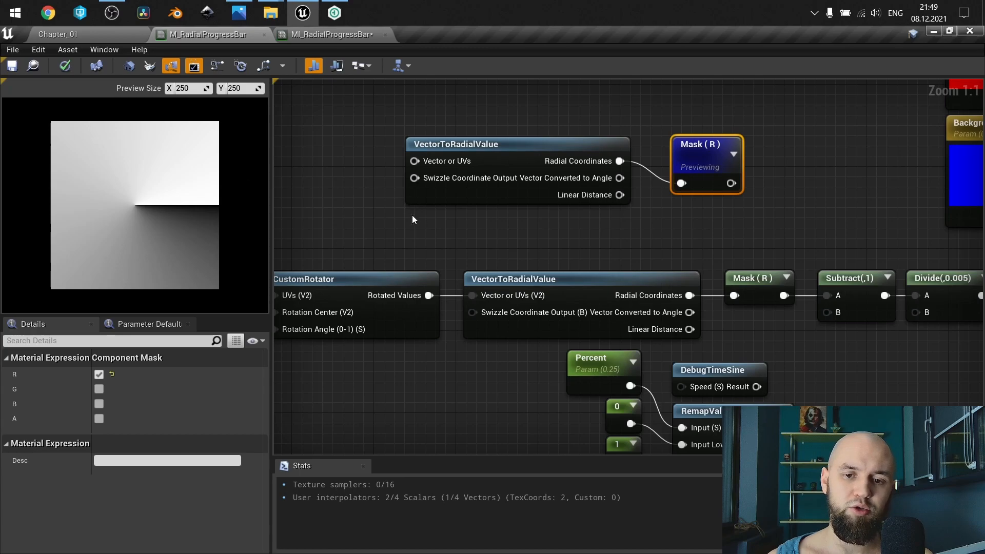
Step: Select the node group from TexCoord[0] through CustomRotator, including its constants, and single out the Subtract node to examine the UV setup
{"action": "right_click_drag", "start_coordinate": [426, 223], "coordinate": [681, 178]}
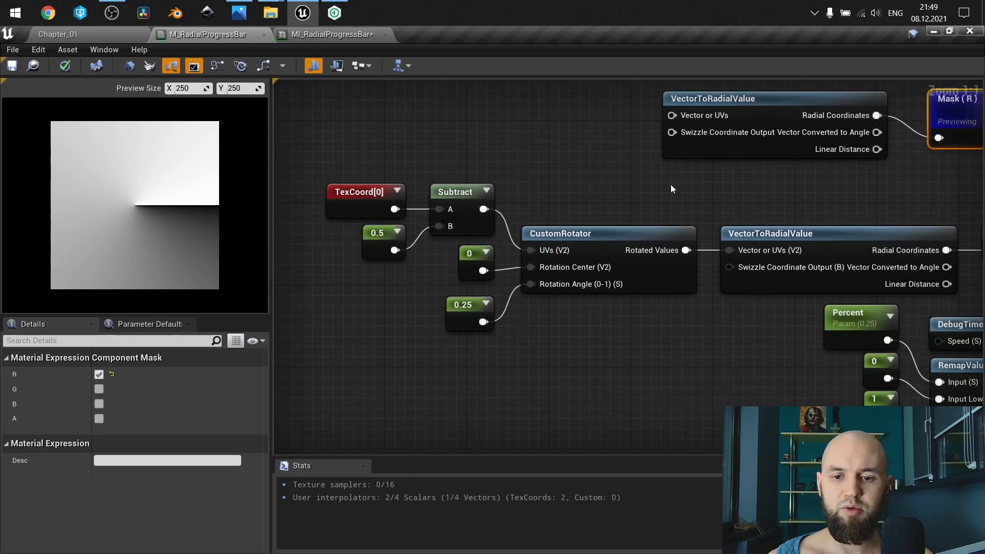
{"action": "left_click_drag", "start_coordinate": [590, 358], "coordinate": [320, 177]}
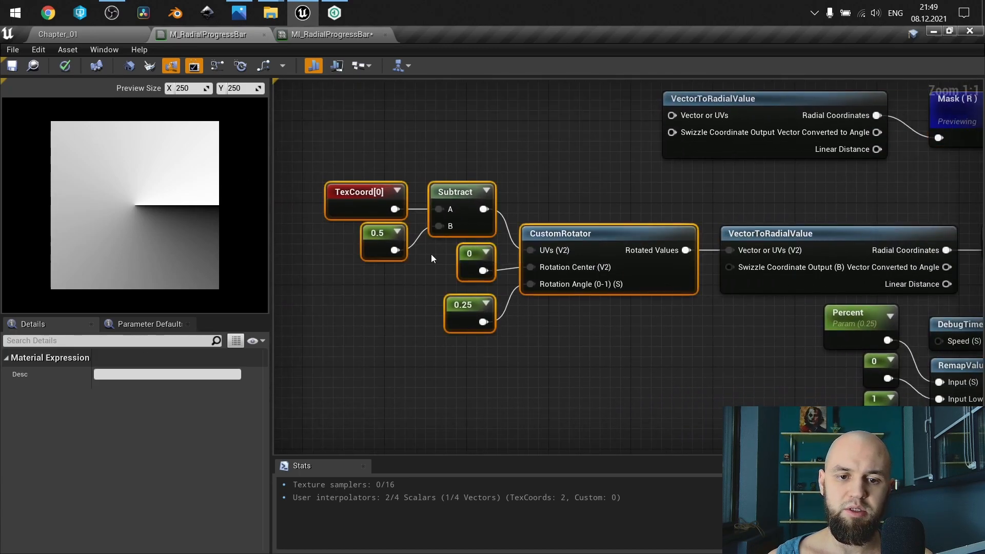
{"action": "left_click", "coordinate": [608, 356]}
{"action": "left_click", "coordinate": [440, 196]}
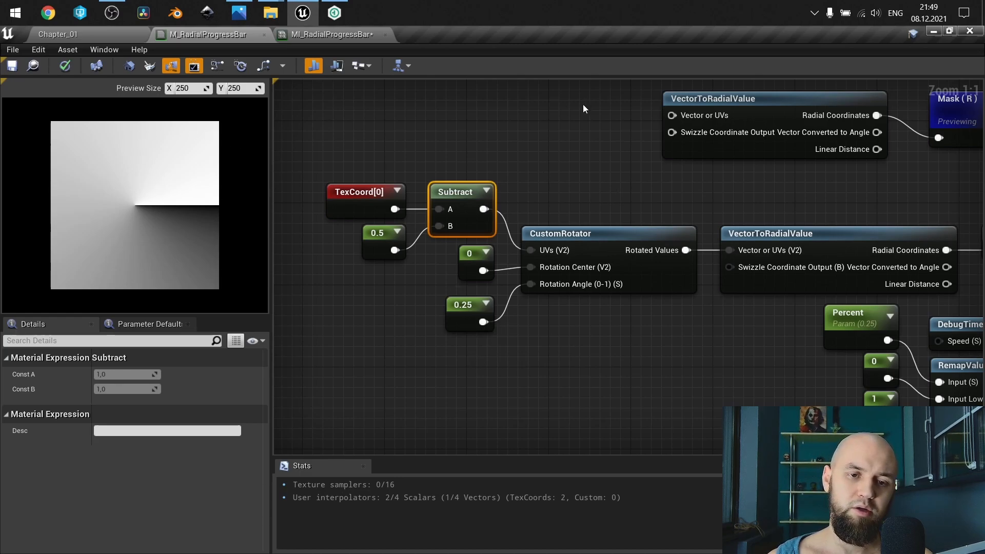
Step: Delete the copied VectorToRadialValue and Mask (R) nodes and start previewing the original Mask (R) node
{"action": "right_click_drag", "start_coordinate": [599, 183], "coordinate": [369, 229]}
{"action": "left_click_drag", "start_coordinate": [785, 124], "coordinate": [659, 210]}
{"action": "key", "text": "Delete"}
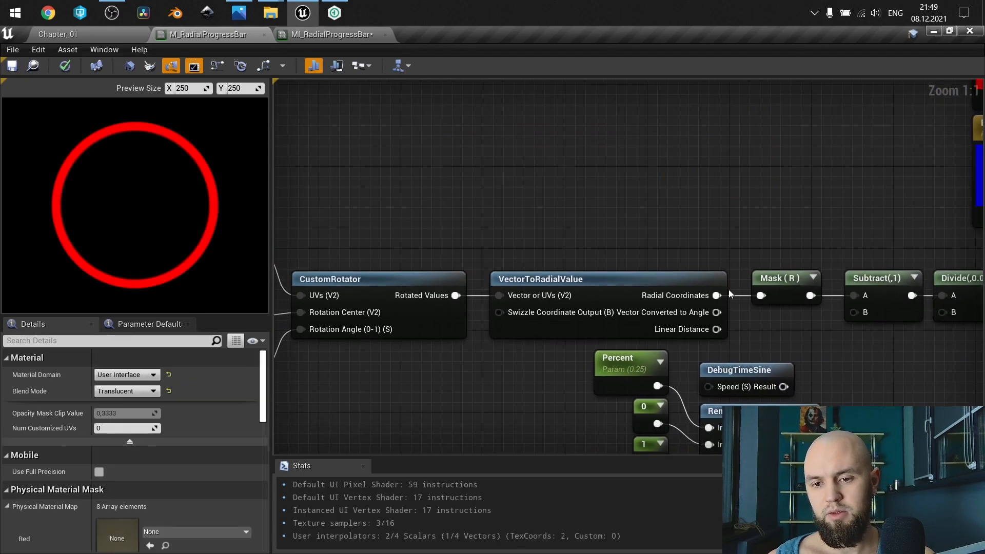
{"action": "right_click", "coordinate": [778, 285]}
{"action": "left_click", "coordinate": [811, 356]}
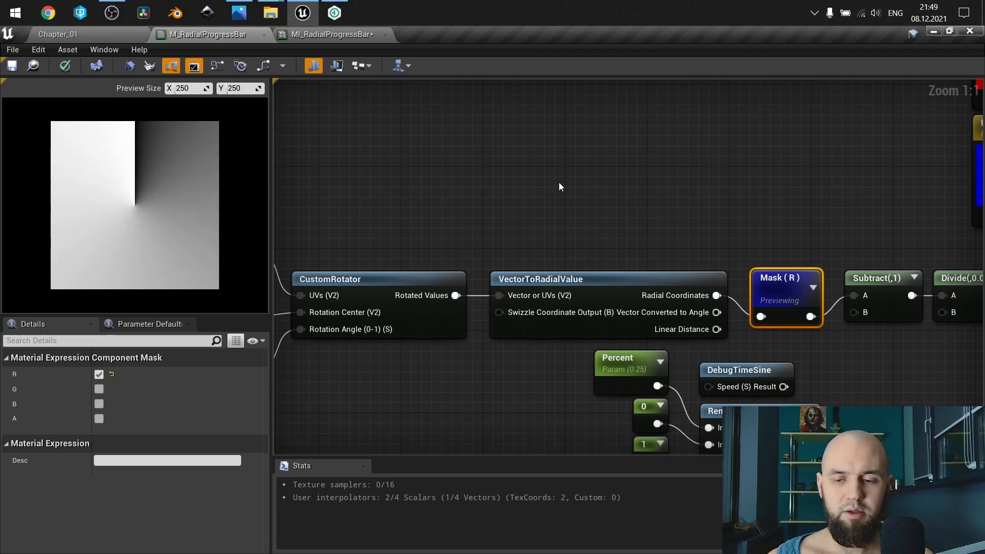
Step: Connect the Percent parameter to the B input of the Subtract node after Mask (R) and start previewing that Subtract node
{"action": "scroll", "coordinate": [559, 187], "scroll_direction": "down", "scroll_amount": 1}
{"action": "right_click_drag", "start_coordinate": [560, 176], "coordinate": [446, 104]}
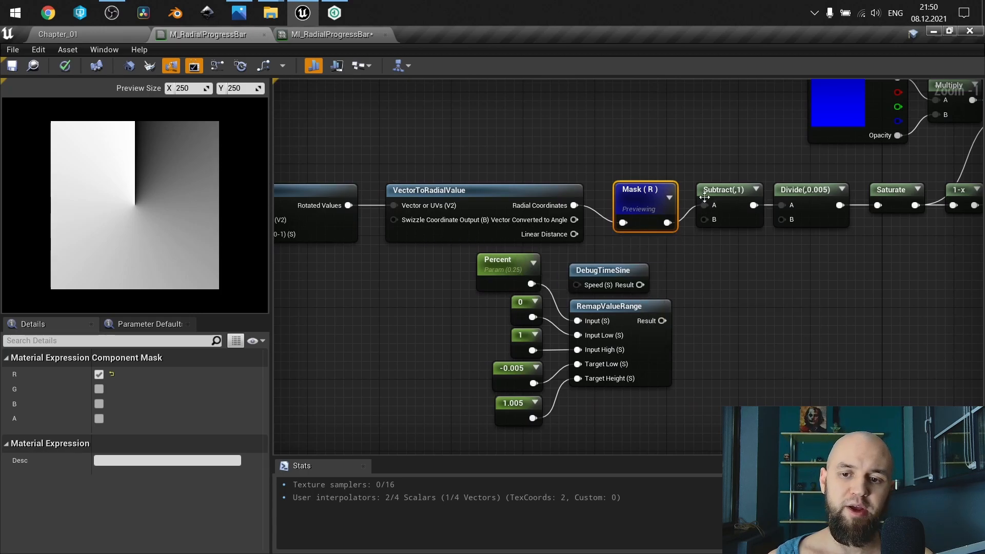
{"action": "scroll", "coordinate": [533, 284], "scroll_direction": "up", "scroll_amount": 1}
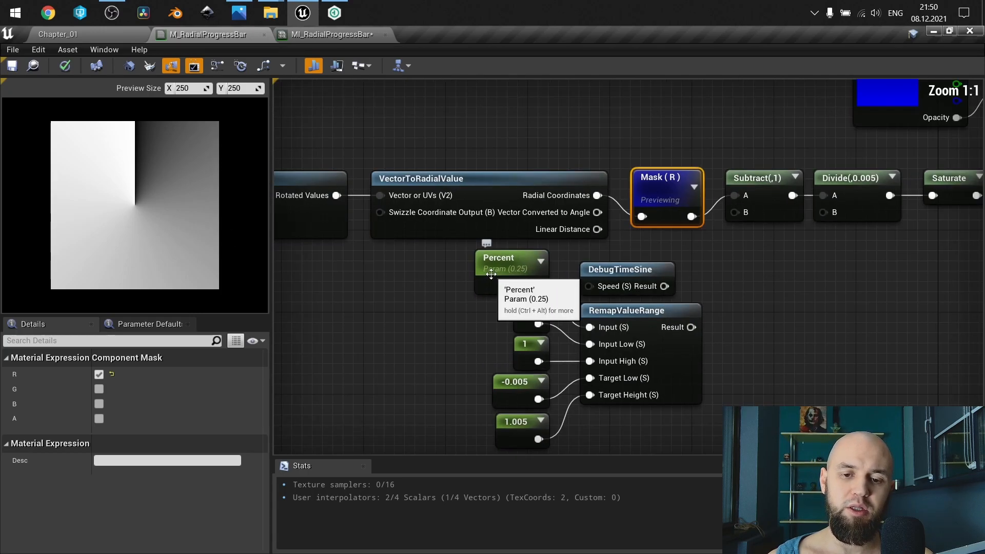
{"action": "left_click_drag", "start_coordinate": [538, 285], "coordinate": [735, 213]}
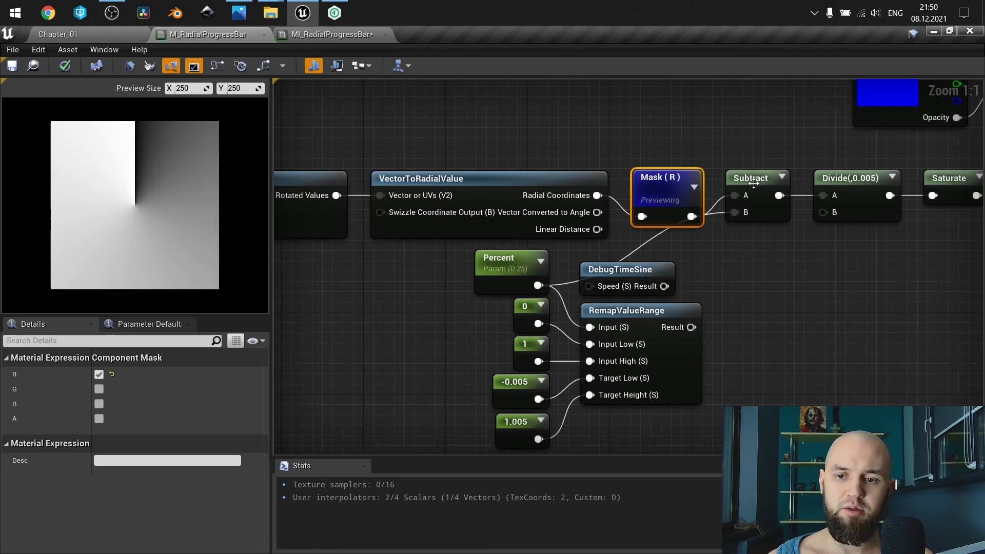
{"action": "right_click", "coordinate": [760, 206]}
{"action": "left_click", "coordinate": [771, 233]}
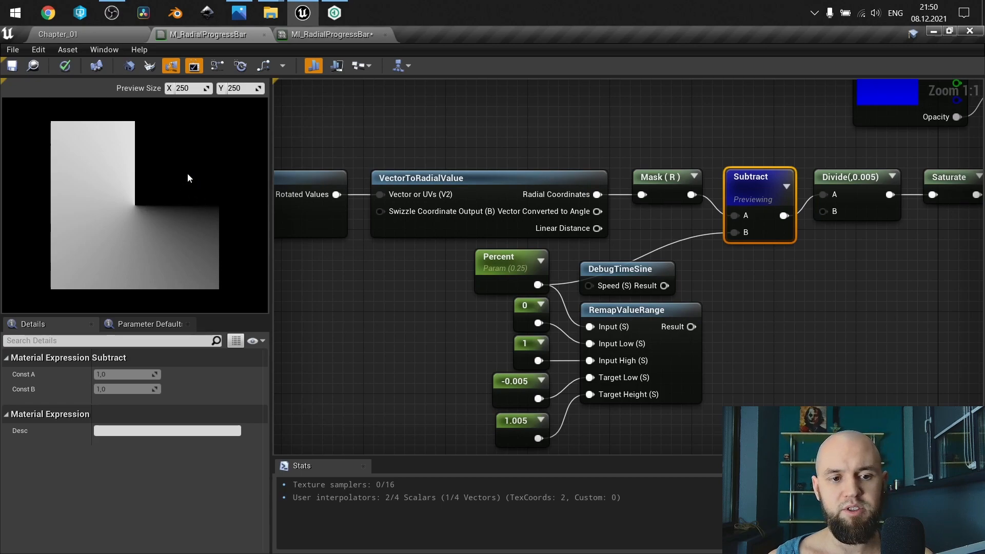
Step: Set the Percent parameter's default value to 0.125
{"action": "left_click", "coordinate": [507, 270]}
{"action": "left_click", "coordinate": [125, 417]}
{"action": "type", "text": "."}
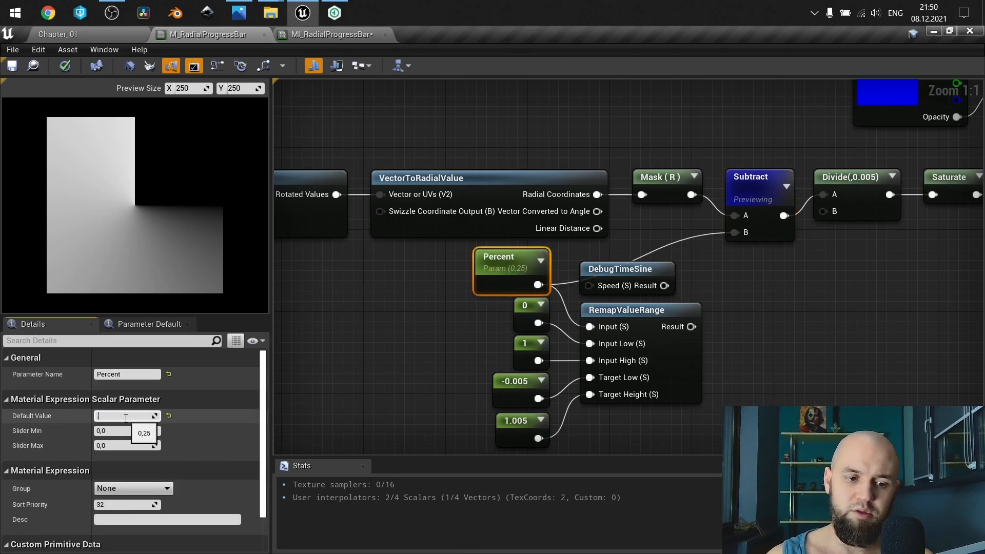
{"action": "type", "text": "125"}
{"action": "key", "text": "Return"}
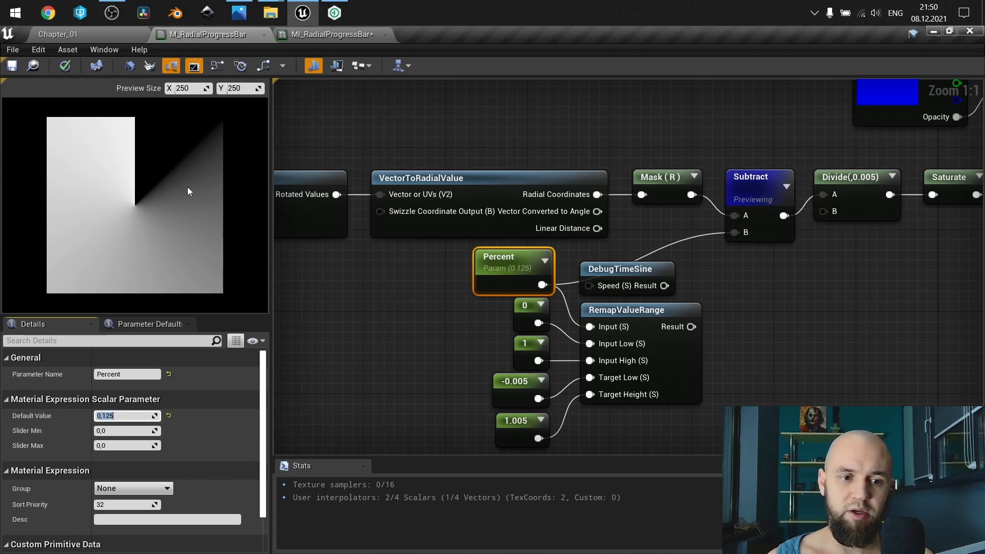
Step: Stop previewing the Subtract node
{"action": "right_click_drag", "start_coordinate": [747, 283], "coordinate": [594, 278]}
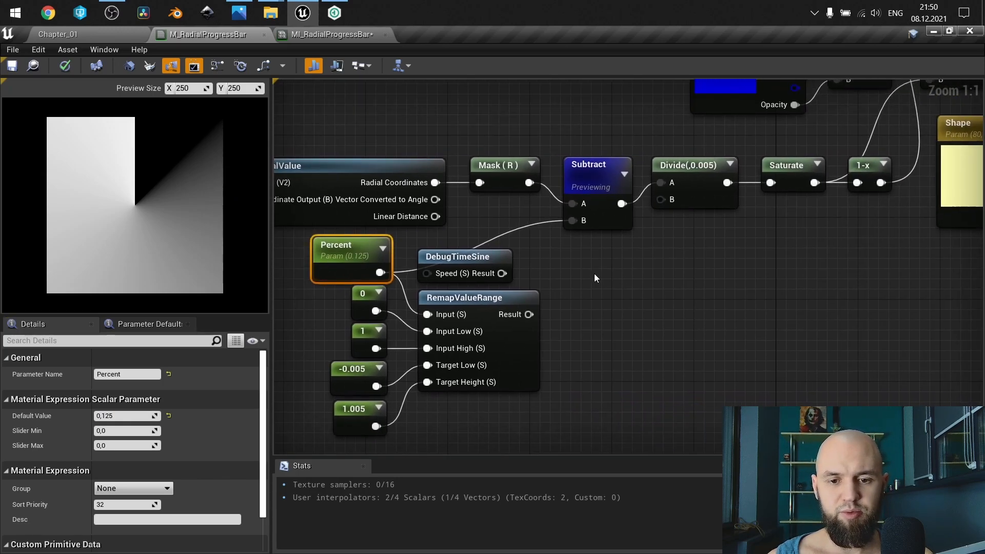
{"action": "left_click", "coordinate": [614, 281]}
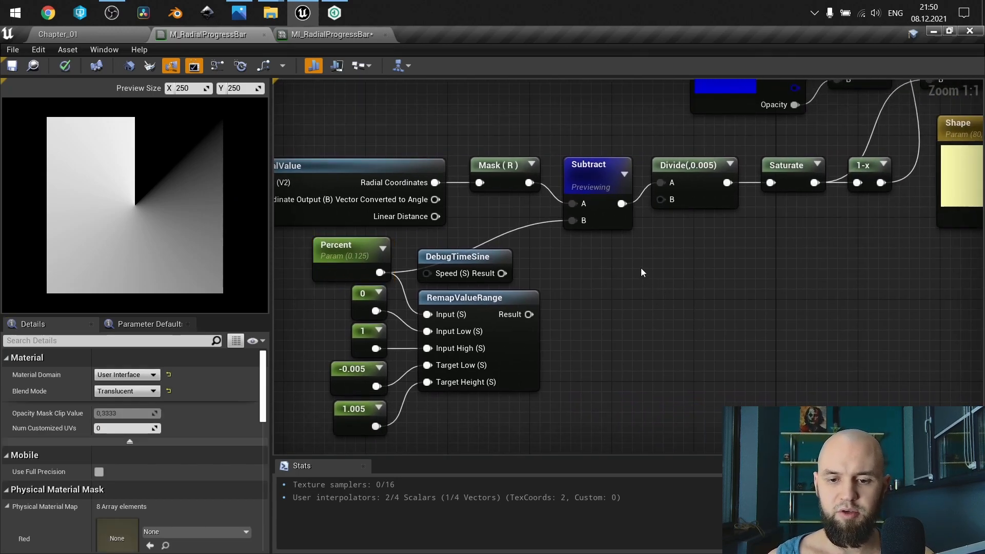
{"action": "left_click", "coordinate": [642, 268]}
{"action": "right_click", "coordinate": [597, 187]}
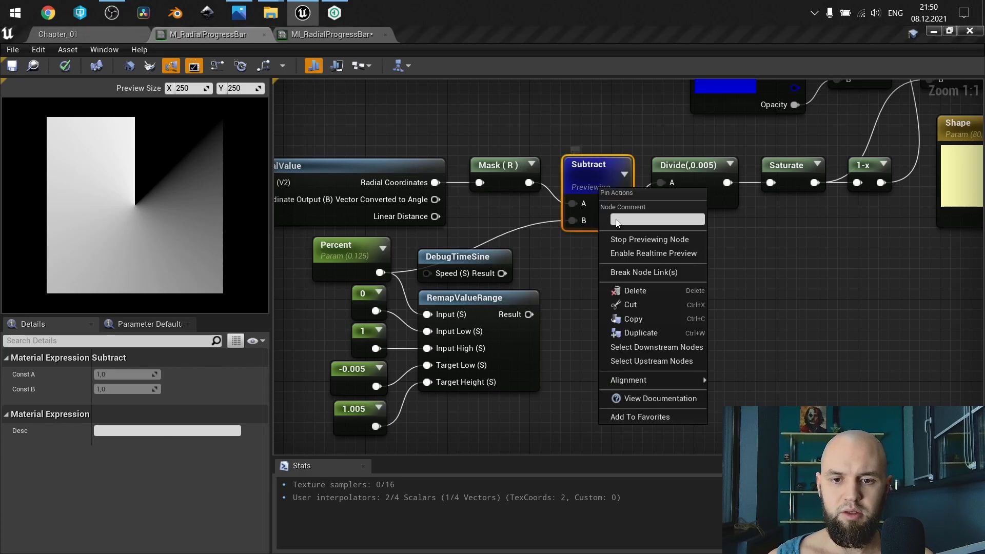
Step: Add an If node below the Divide node, connecting Mask (R) to its A input and Percent to B
{"action": "left_click", "coordinate": [633, 302]}
{"action": "left_click", "coordinate": [527, 182]}
{"action": "left_click_drag", "start_coordinate": [527, 183], "coordinate": [651, 294]}
{"action": "left_click_drag", "start_coordinate": [380, 273], "coordinate": [649, 311]}
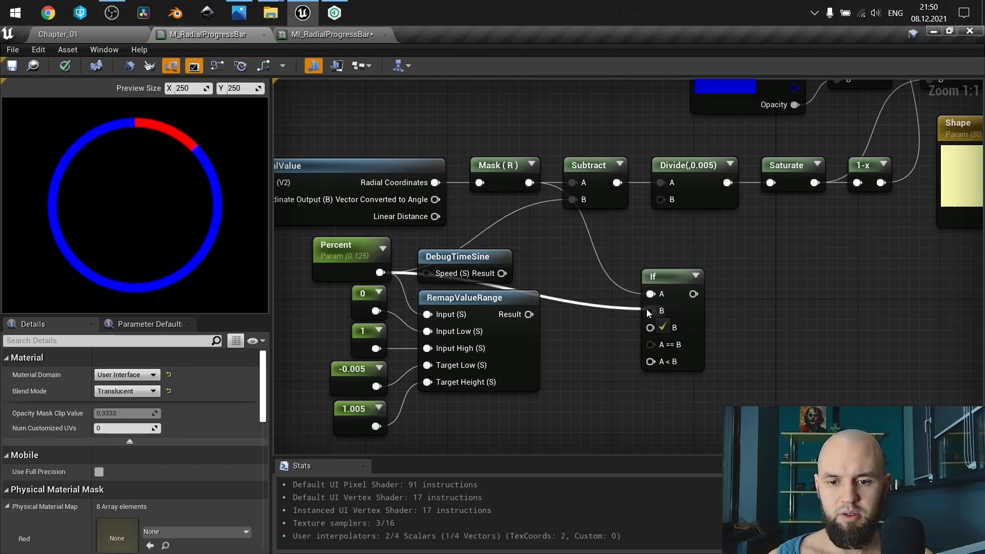
Step: Add a constant of 0 connected to the If node's A > B input and a constant of 1 connected to A < B
{"action": "left_click", "coordinate": [564, 366]}
{"action": "left_click_drag", "start_coordinate": [588, 387], "coordinate": [650, 327]}
{"action": "left_click", "coordinate": [575, 424]}
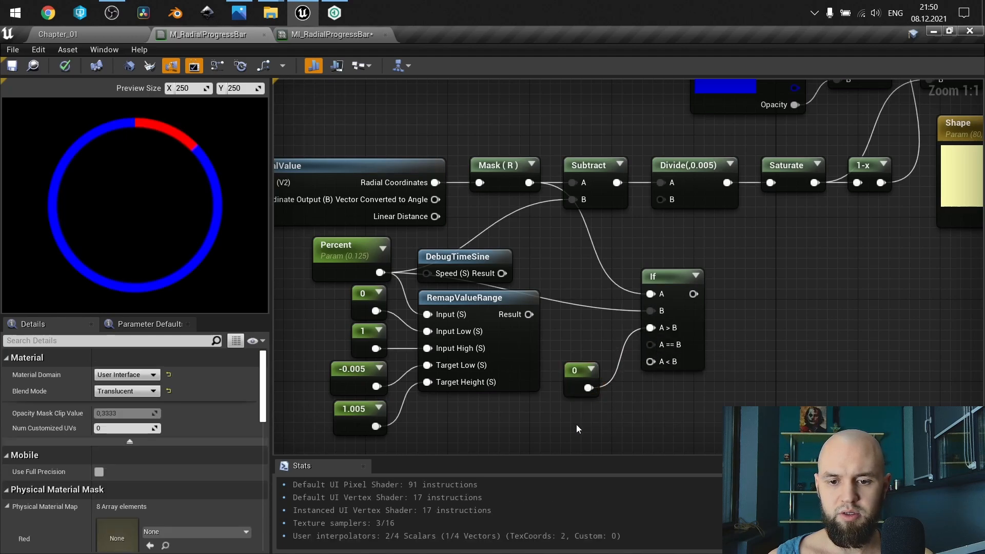
{"action": "left_click", "coordinate": [109, 374]}
{"action": "type", "text": "1"}
{"action": "left_click", "coordinate": [640, 397]}
{"action": "right_click_drag", "start_coordinate": [641, 397], "coordinate": [605, 331]}
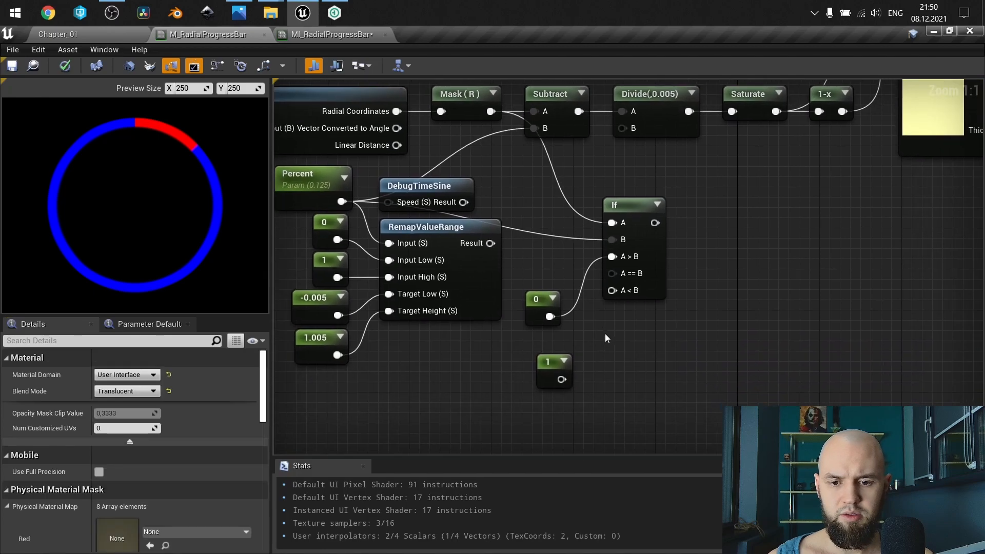
{"action": "left_click_drag", "start_coordinate": [560, 380], "coordinate": [617, 294]}
Step: Preview the If node's hard-edged output and stop previewing it
{"action": "right_click", "coordinate": [629, 208]}
{"action": "left_click", "coordinate": [657, 257]}
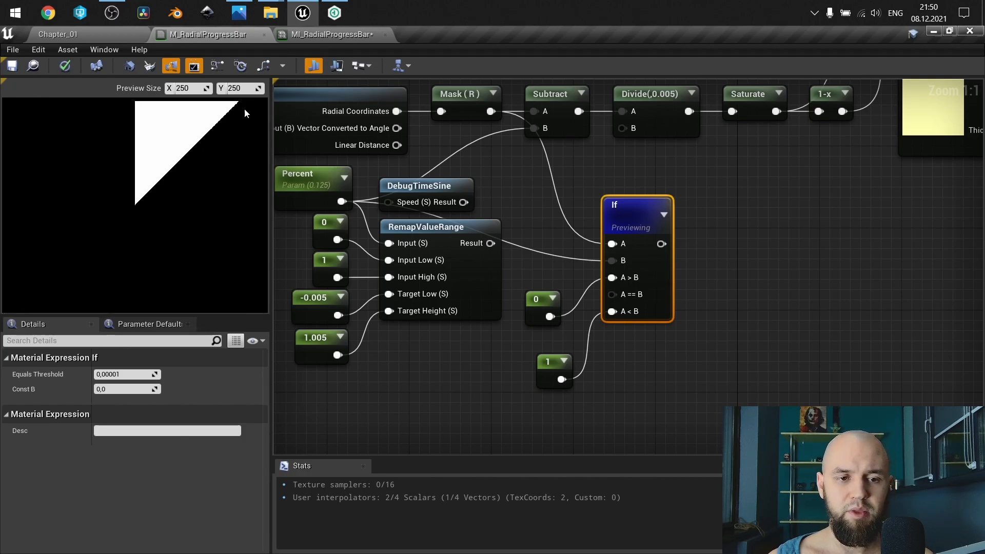
{"action": "right_click_drag", "start_coordinate": [592, 245], "coordinate": [490, 296]}
{"action": "right_click", "coordinate": [523, 267]}
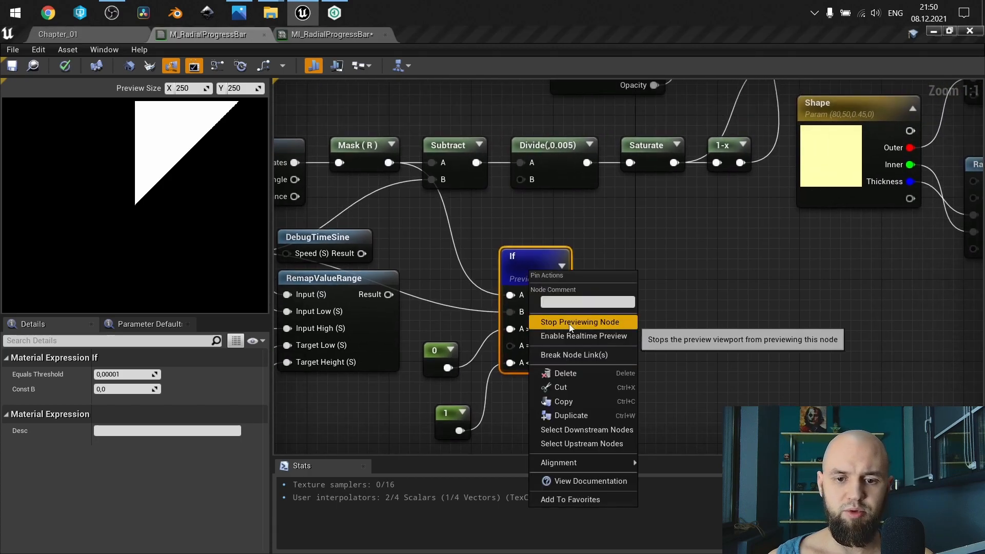
{"action": "left_click", "coordinate": [564, 318]}
Step: Delete the If node together with its 0 and 1 constants
{"action": "scroll", "coordinate": [547, 239], "scroll_direction": "down", "scroll_amount": 1}
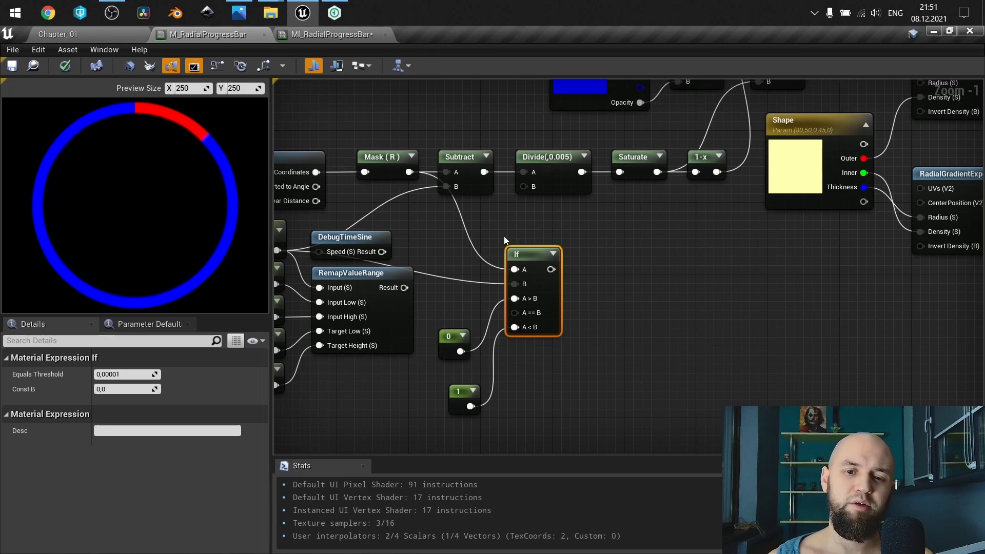
{"action": "left_click_drag", "start_coordinate": [583, 382], "coordinate": [457, 242]}
{"action": "key", "text": "Delete"}
Step: Start previewing the Divide node and view its edge gradient up close
{"action": "right_click_drag", "start_coordinate": [515, 264], "coordinate": [676, 291]}
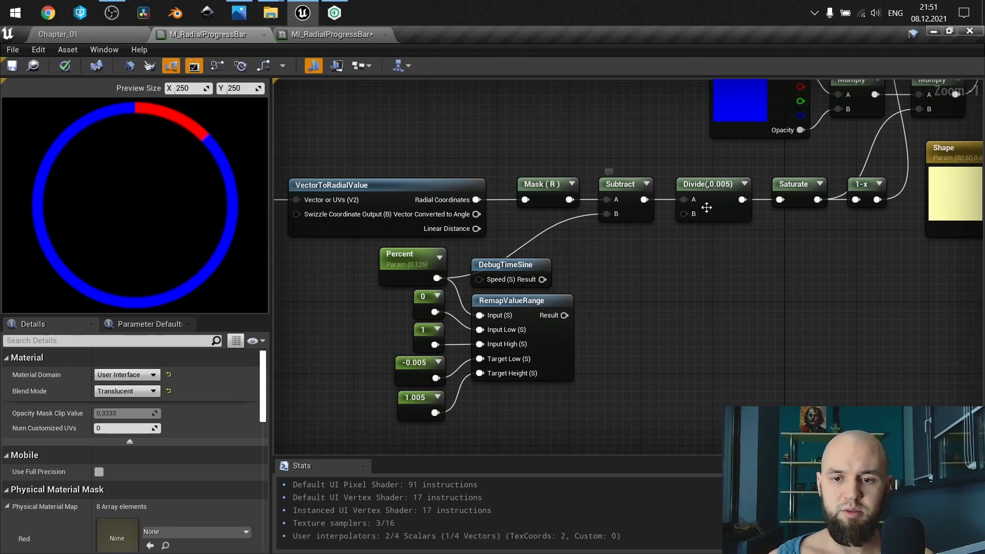
{"action": "right_click", "coordinate": [707, 192]}
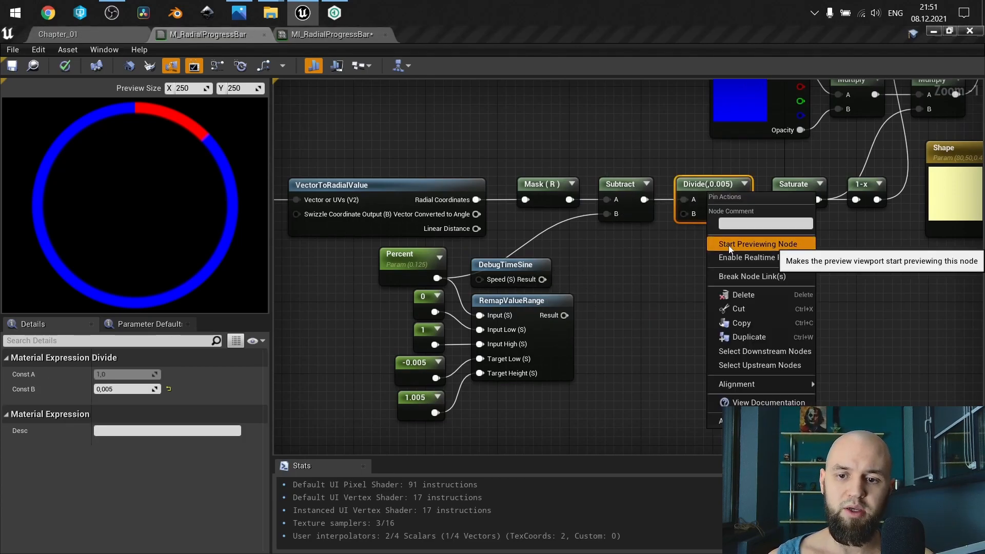
{"action": "left_click", "coordinate": [780, 241]}
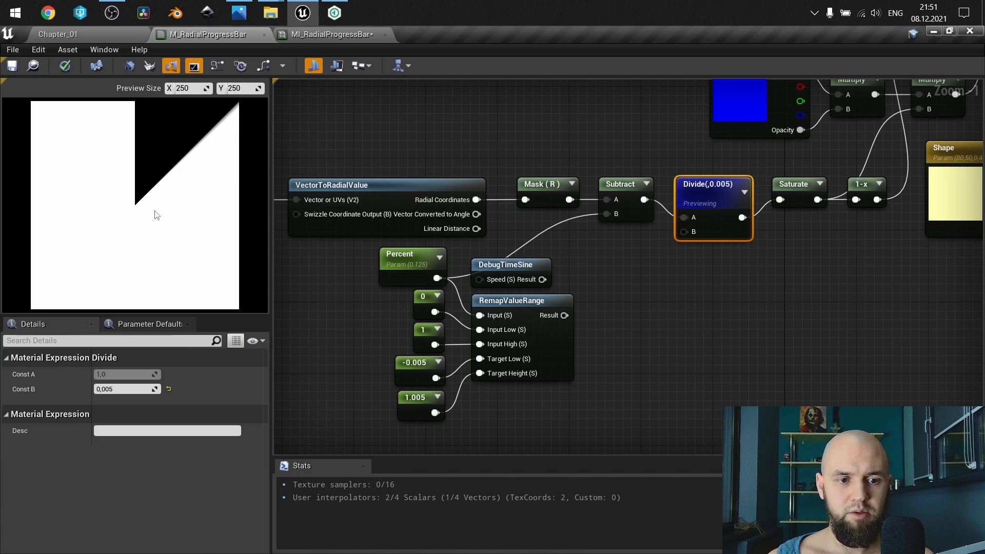
{"action": "scroll", "coordinate": [238, 116], "scroll_direction": "up", "scroll_amount": 1}
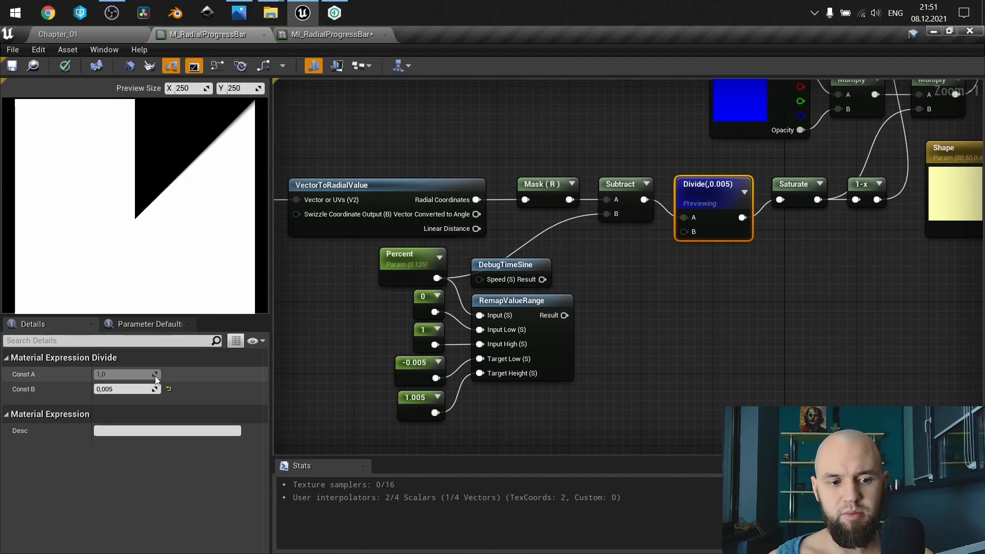
Step: Try a Const B value of 0.2 on the Divide node and set it back to 0.005
{"action": "left_click", "coordinate": [143, 390]}
{"action": "type", "text": "0,2"}
{"action": "key", "text": "Return"}
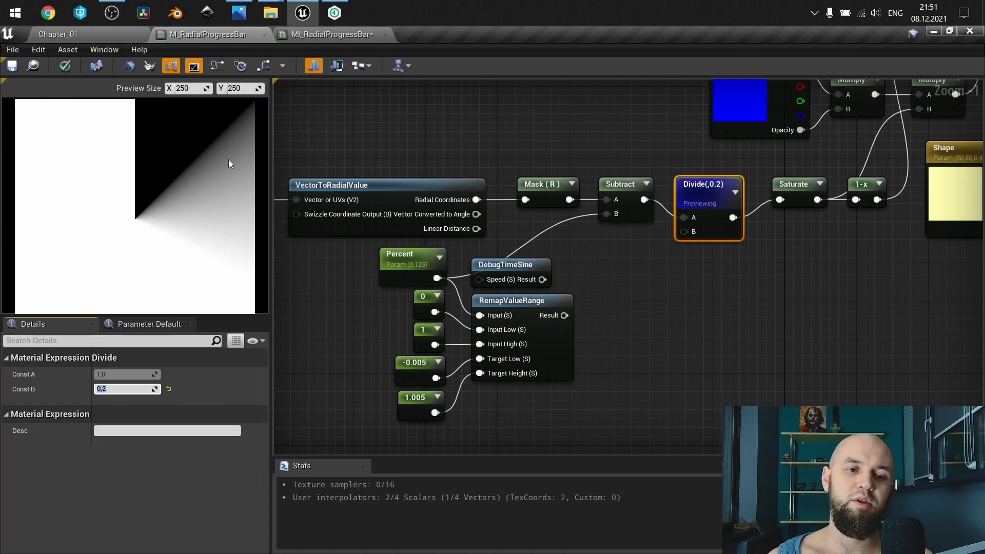
{"action": "key", "text": "BackSpace"}
{"action": "type", "text": "0,005"}
{"action": "key", "text": "Return"}
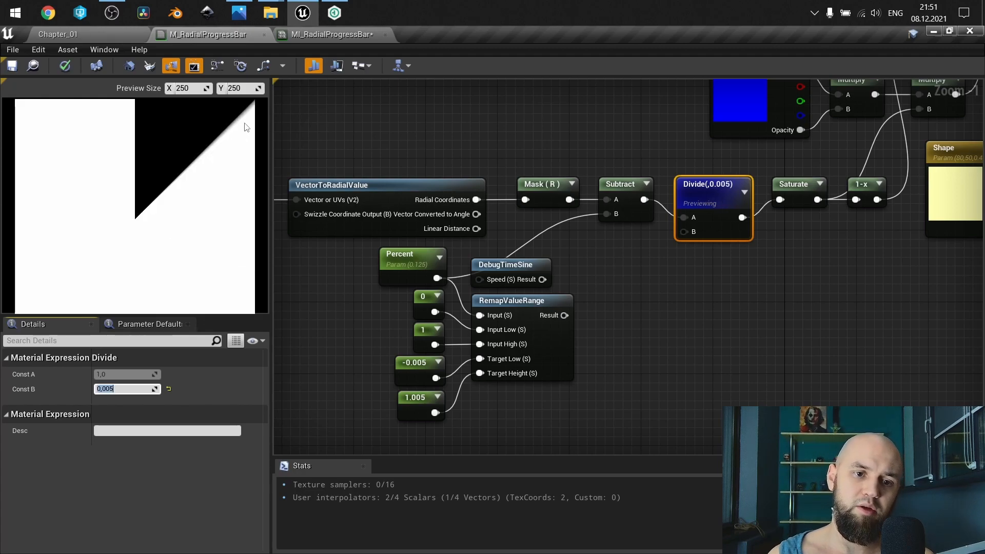
Step: Stop previewing the Divide node
{"action": "right_click", "coordinate": [693, 197]}
{"action": "left_click", "coordinate": [717, 247]}
{"action": "left_click", "coordinate": [689, 249]}
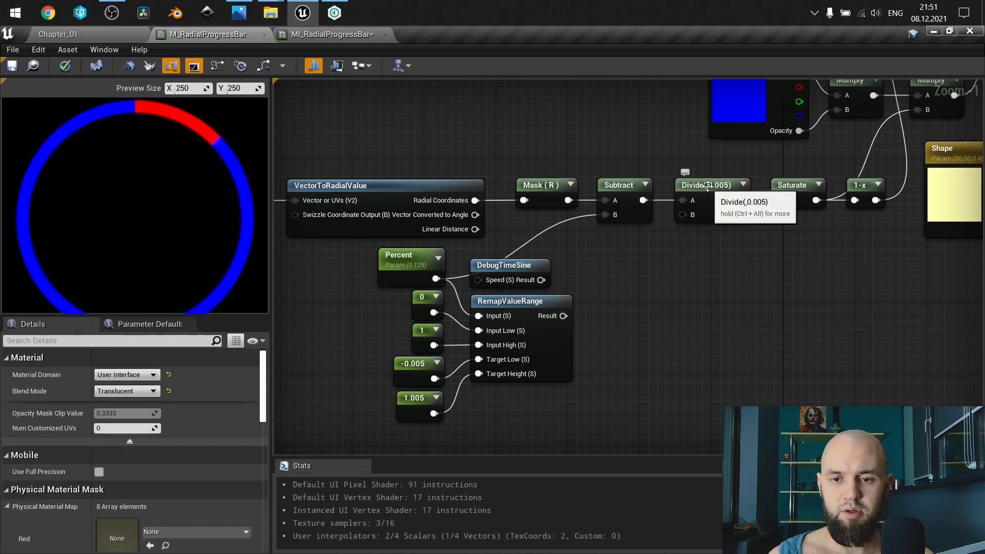
Step: Apply the material changes and inspect the start of the ring up close in the MI_RadialProgressBar instance
{"action": "right_click_drag", "start_coordinate": [712, 268], "coordinate": [553, 326]}
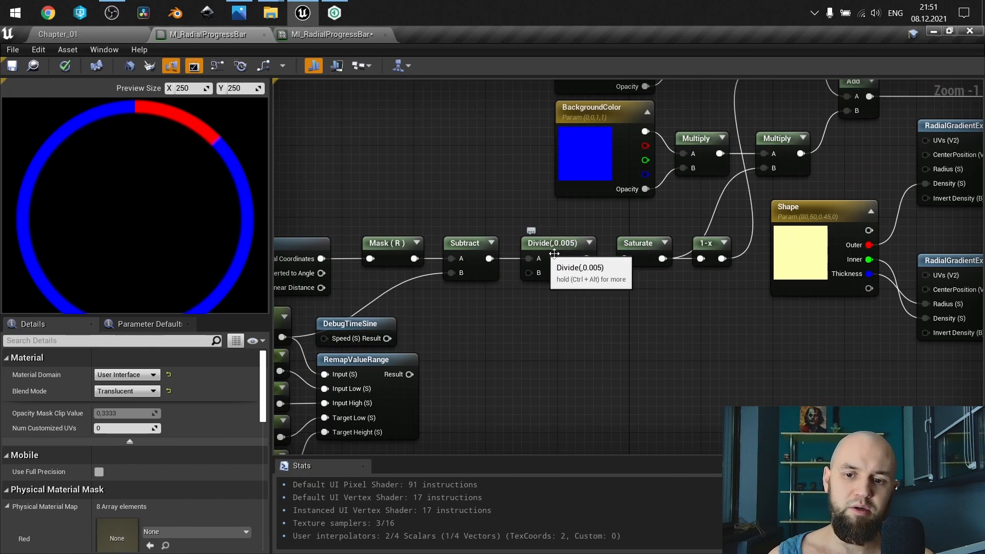
{"action": "right_click_drag", "start_coordinate": [579, 229], "coordinate": [688, 175]}
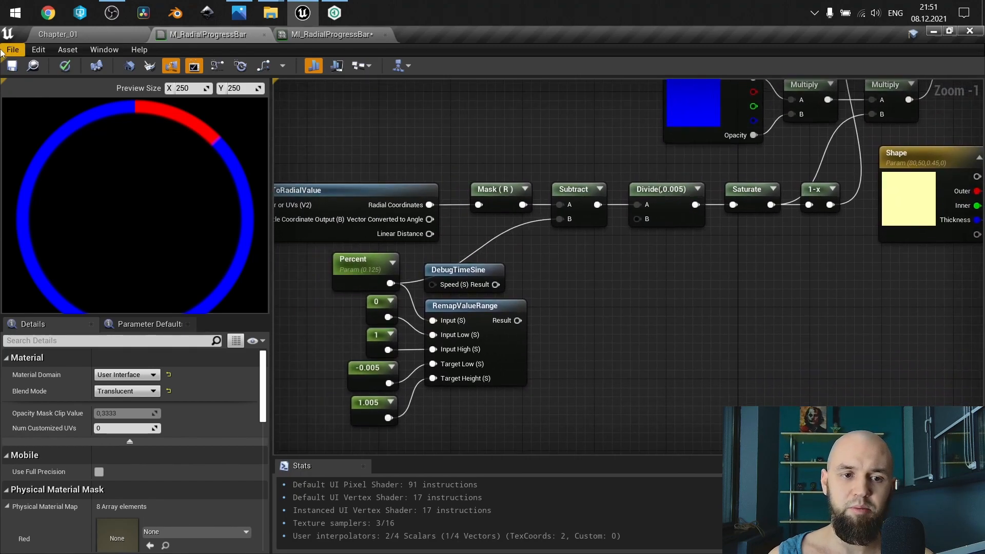
{"action": "left_click", "coordinate": [65, 66]}
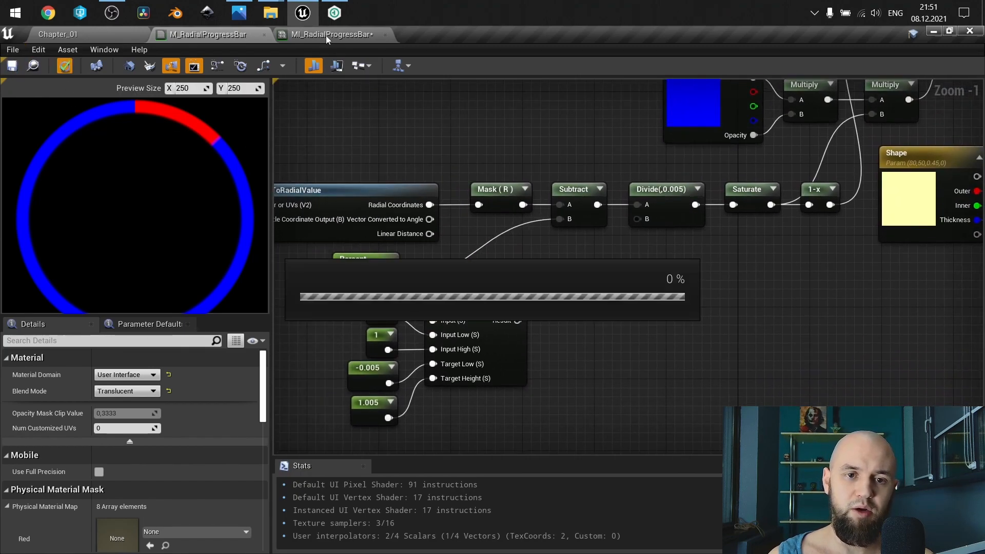
{"action": "left_click", "coordinate": [326, 36]}
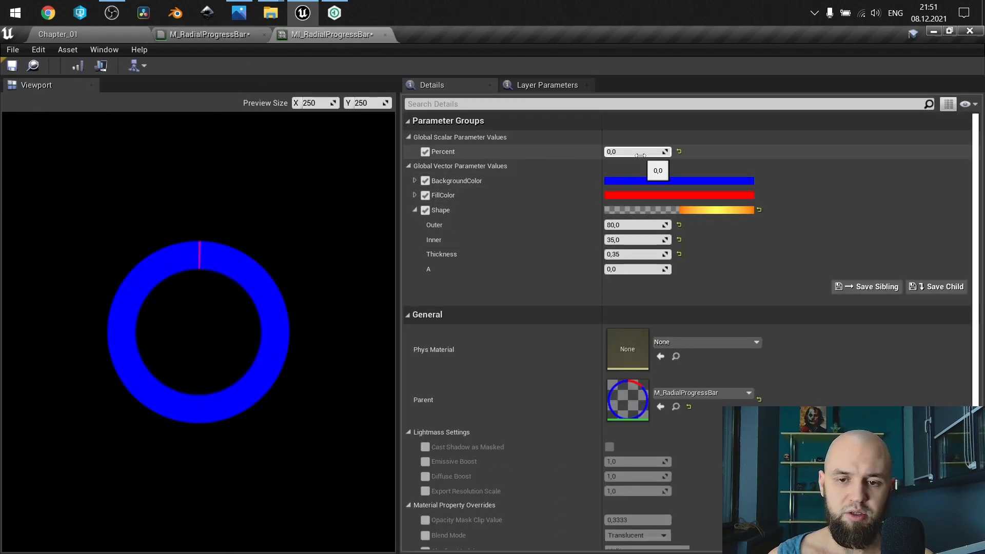
{"action": "scroll", "coordinate": [198, 270], "scroll_direction": "up", "scroll_amount": 5}
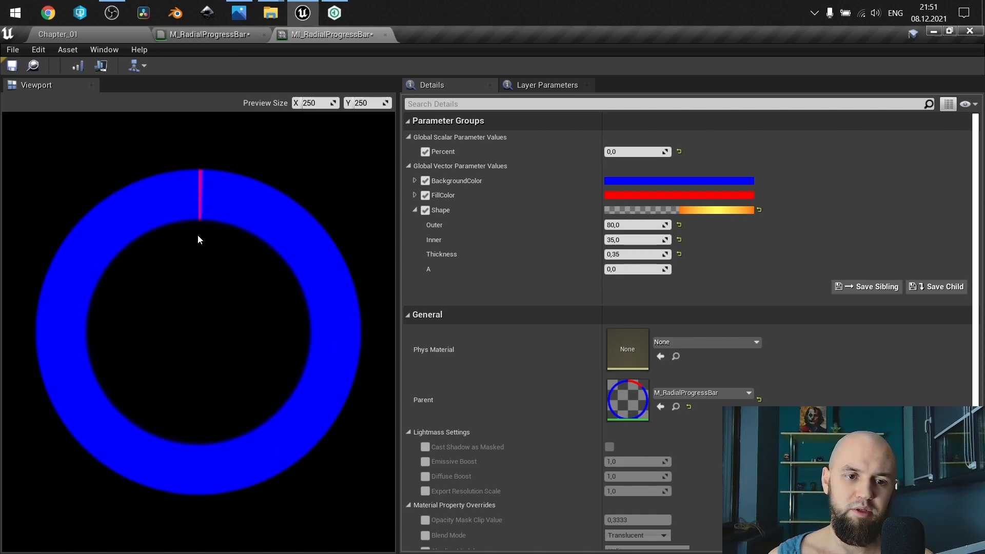
Step: Return to the M_RadialProgressBar graph and select the two constants feeding RemapValueRange's Input Low and Input High
{"action": "left_click", "coordinate": [204, 36]}
{"action": "scroll", "coordinate": [564, 287], "scroll_direction": "up", "scroll_amount": 2}
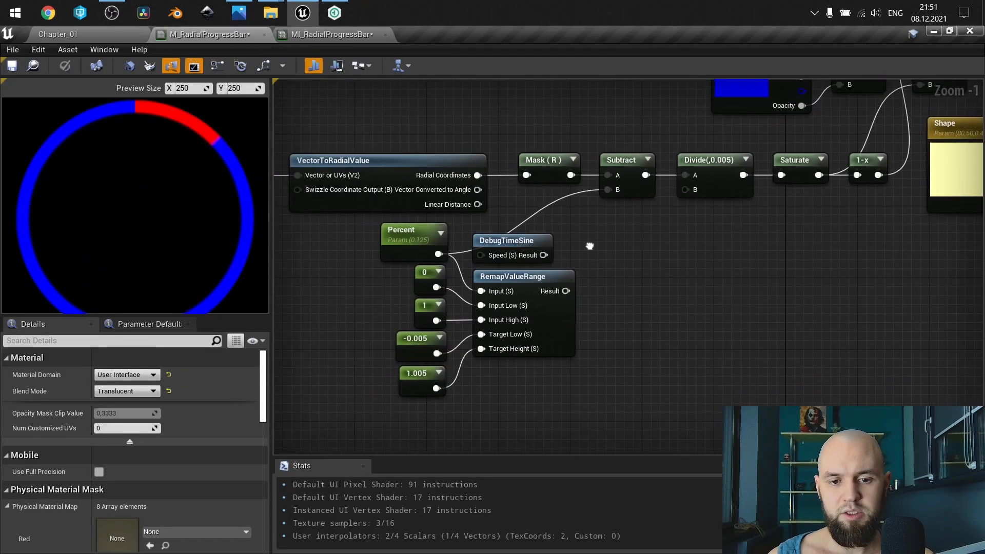
{"action": "scroll", "coordinate": [548, 317], "scroll_direction": "up", "scroll_amount": 1}
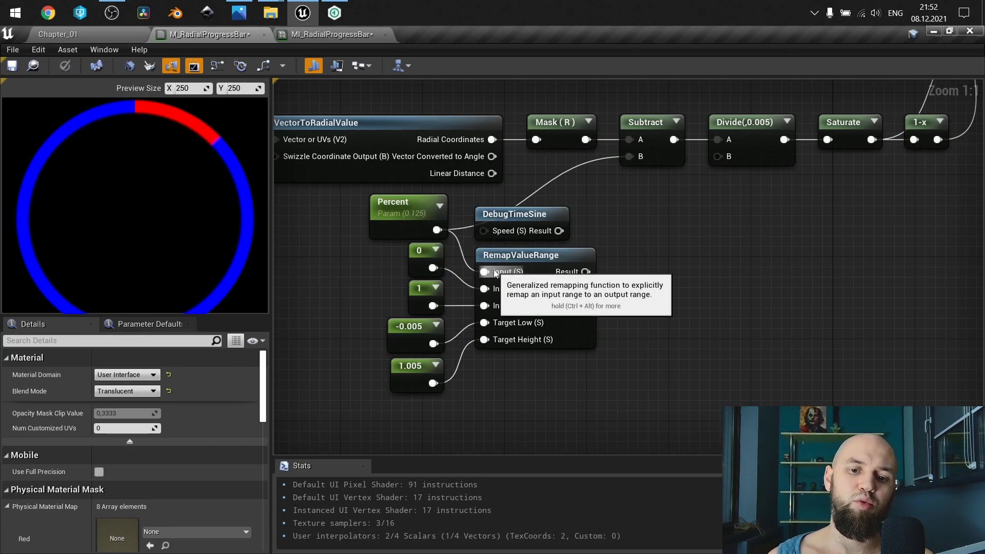
{"action": "left_click_drag", "start_coordinate": [389, 260], "coordinate": [417, 299]}
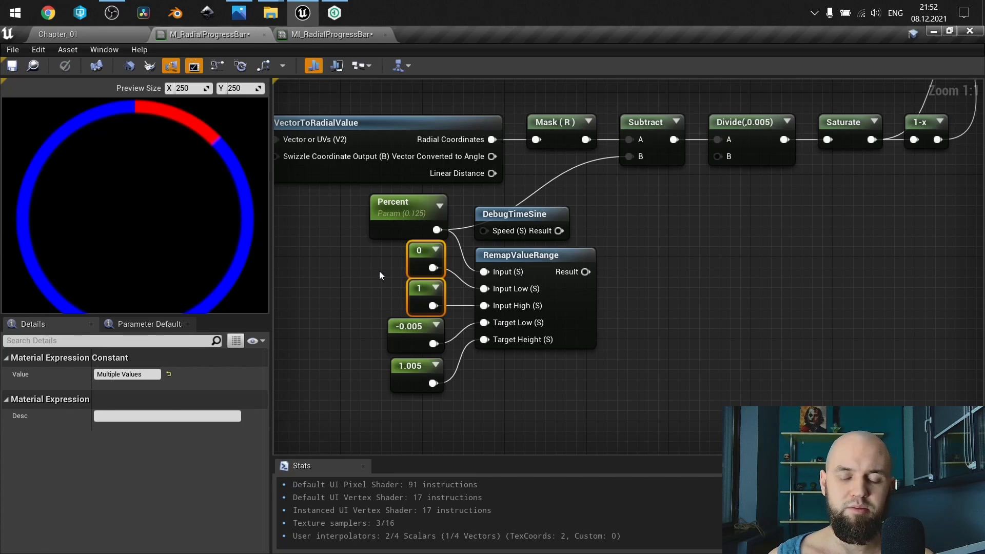
Step: Connect RemapValueRange's Result to the B input of the Subtract node after Mask (R), and apply the material changes
{"action": "left_click", "coordinate": [378, 269]}
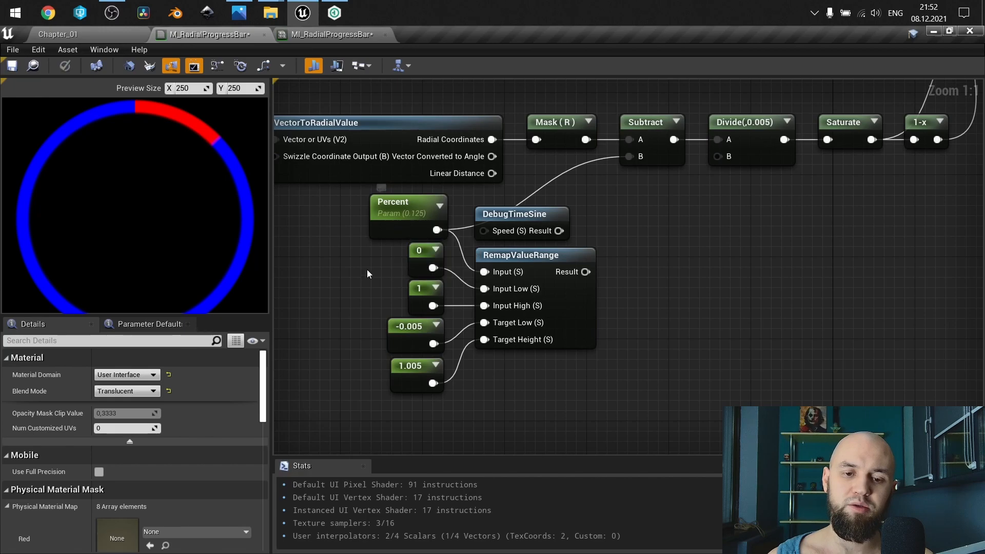
{"action": "left_click_drag", "start_coordinate": [458, 404], "coordinate": [411, 339]}
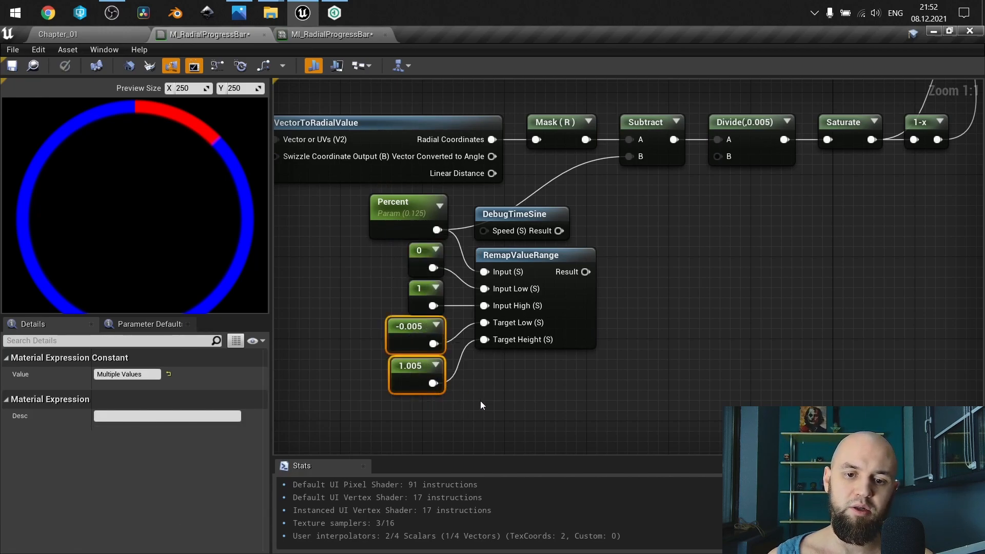
{"action": "left_click", "coordinate": [481, 402]}
{"action": "left_click_drag", "start_coordinate": [462, 403], "coordinate": [408, 337]}
{"action": "left_click", "coordinate": [500, 390]}
{"action": "left_click_drag", "start_coordinate": [585, 272], "coordinate": [634, 158]}
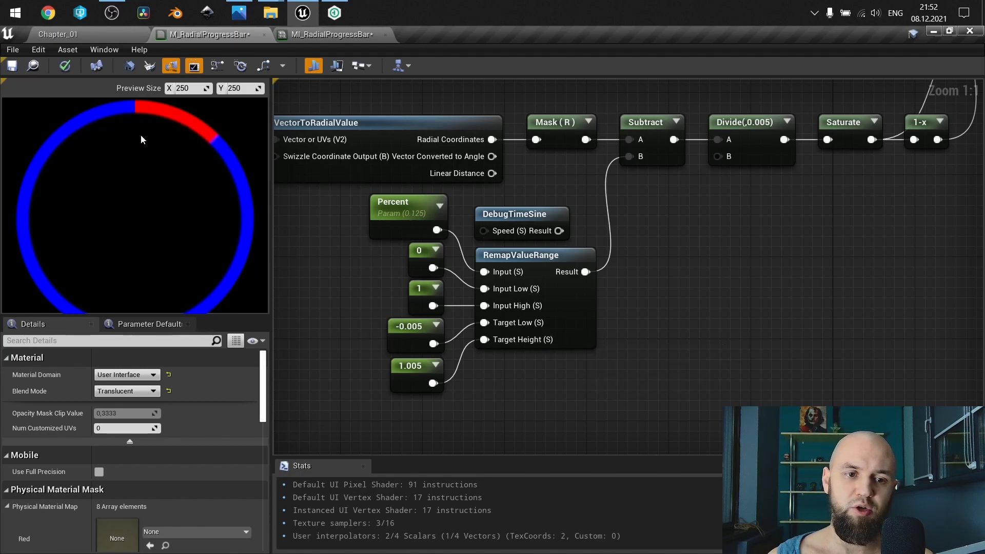
{"action": "left_click", "coordinate": [65, 65]}
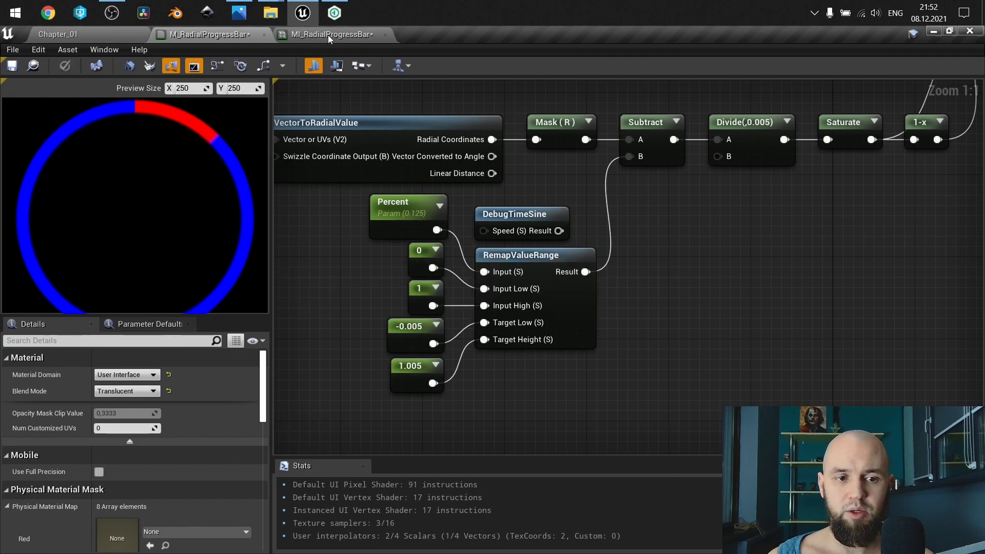
Step: Test the Percent parameter in the MI_RadialProgressBar instance with values of 1, 0.5 and 0.75
{"action": "left_click", "coordinate": [328, 35]}
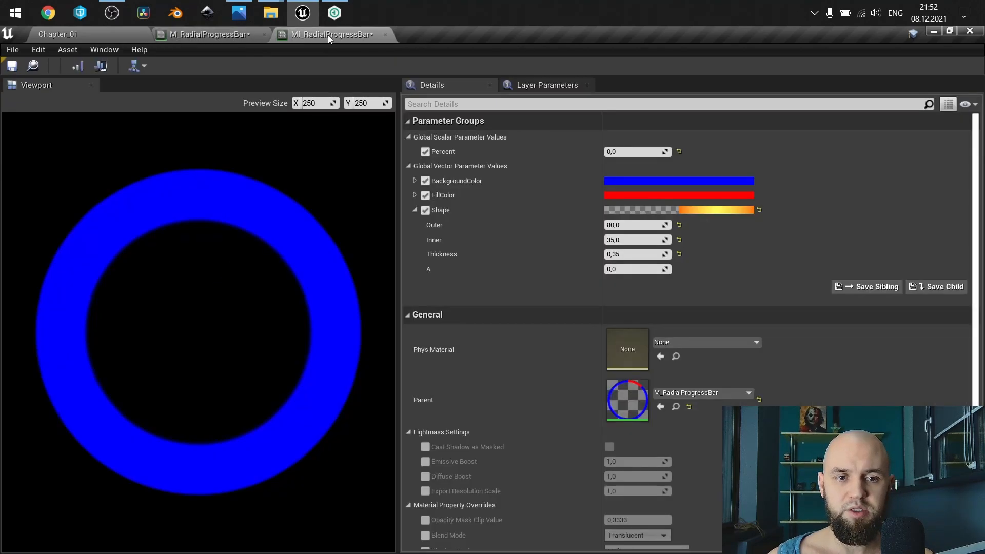
{"action": "left_click", "coordinate": [634, 152]}
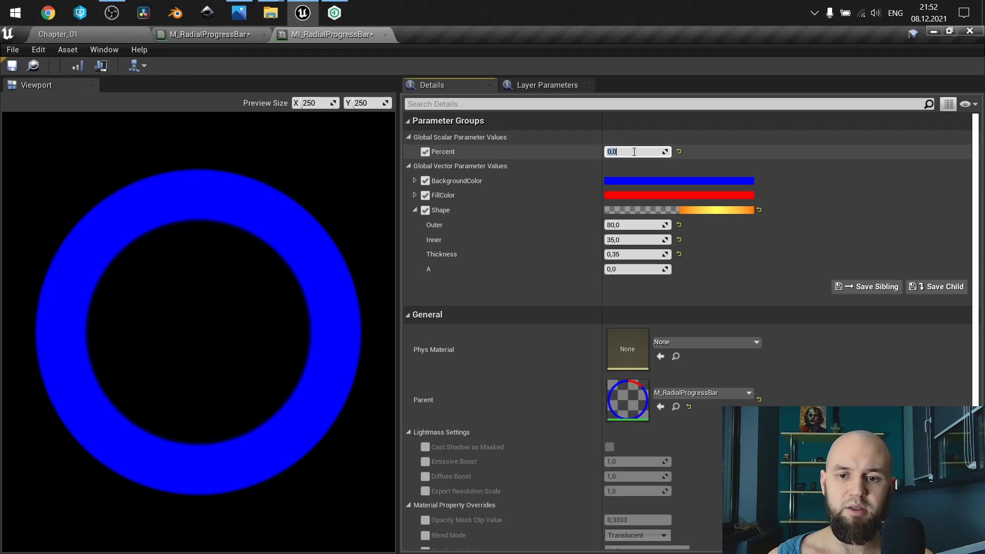
{"action": "type", "text": "1"}
{"action": "key", "text": "Return"}
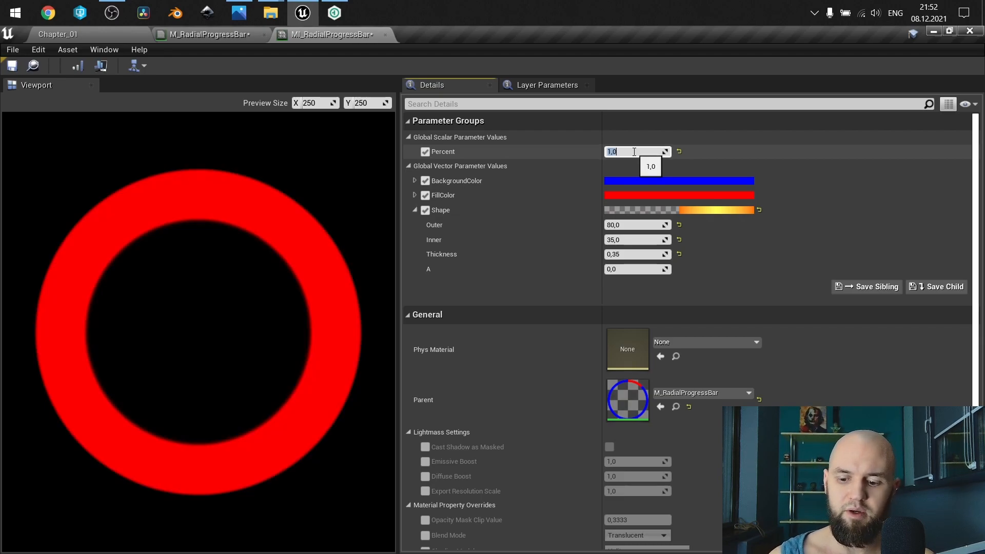
{"action": "key", "text": "Return"}
{"action": "type", "text": ".5"}
{"action": "key", "text": "Return"}
{"action": "type", "text": "."}
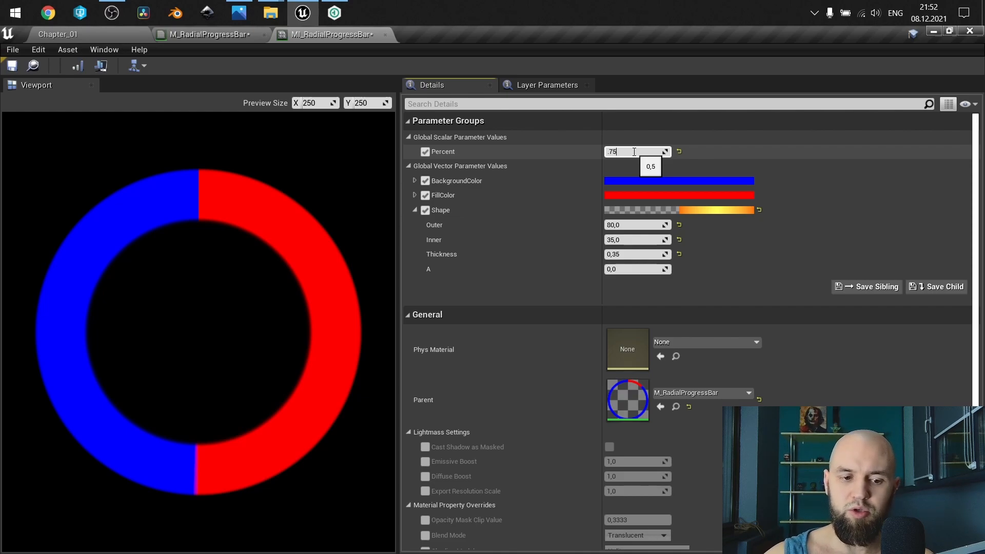
{"action": "type", "text": "75"}
{"action": "key", "text": "Return"}
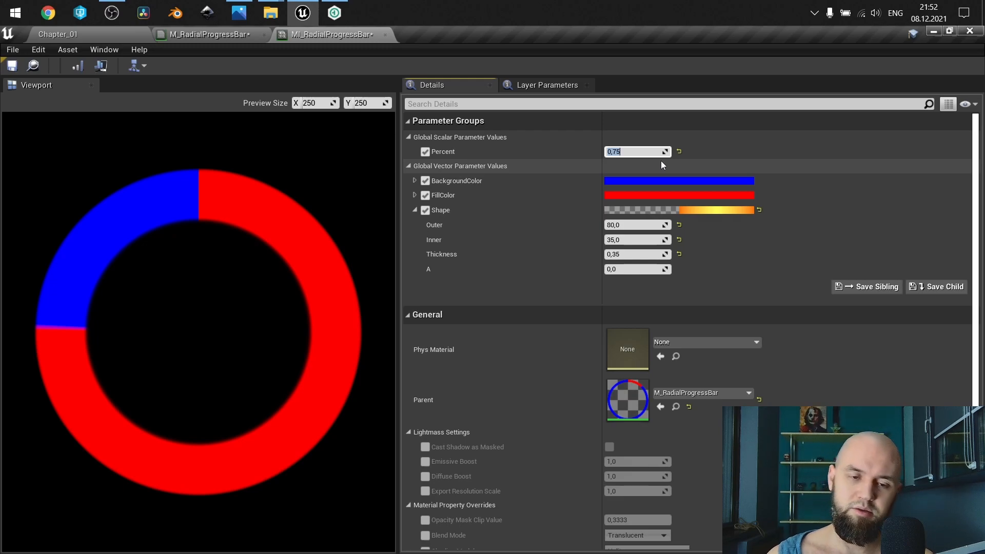
Step: View the ring at a smaller scale, sweep the instance's Percent parameter, and set it to 0.25
{"action": "scroll", "coordinate": [273, 232], "scroll_direction": "down", "scroll_amount": 1}
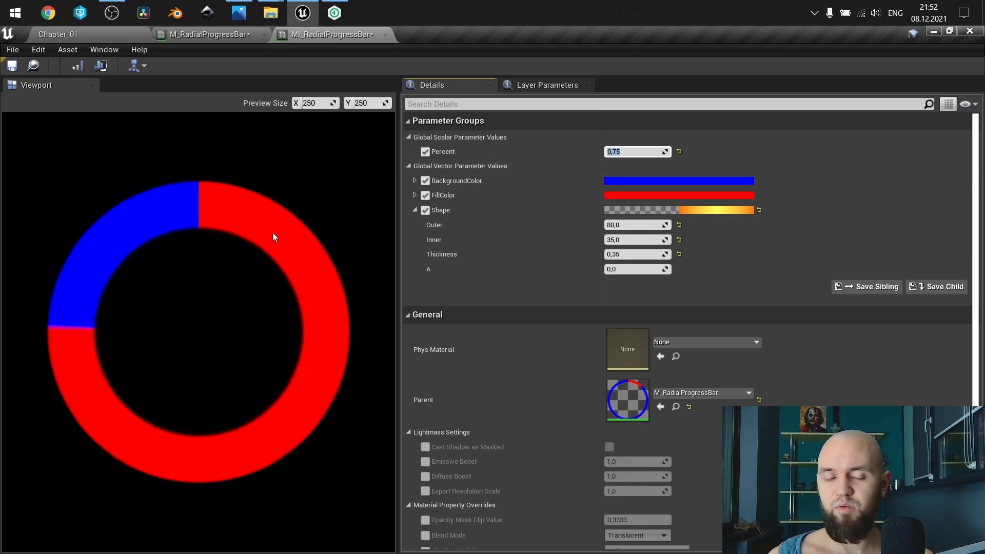
{"action": "scroll", "coordinate": [273, 232], "scroll_direction": "down", "scroll_amount": 3}
{"action": "scroll", "coordinate": [235, 302], "scroll_direction": "down", "scroll_amount": 3}
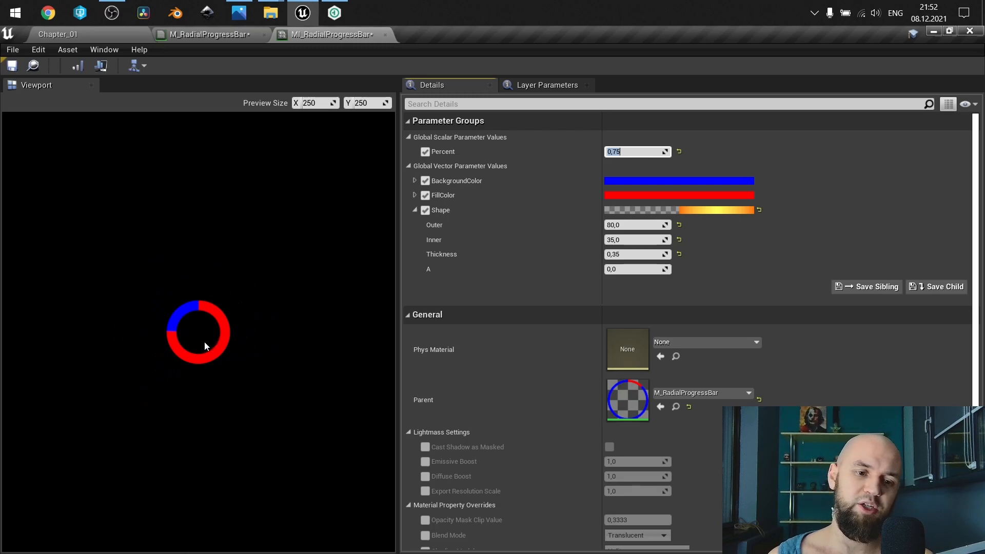
{"action": "scroll", "coordinate": [204, 347], "scroll_direction": "up", "scroll_amount": 2}
{"action": "scroll", "coordinate": [144, 344], "scroll_direction": "up", "scroll_amount": 2}
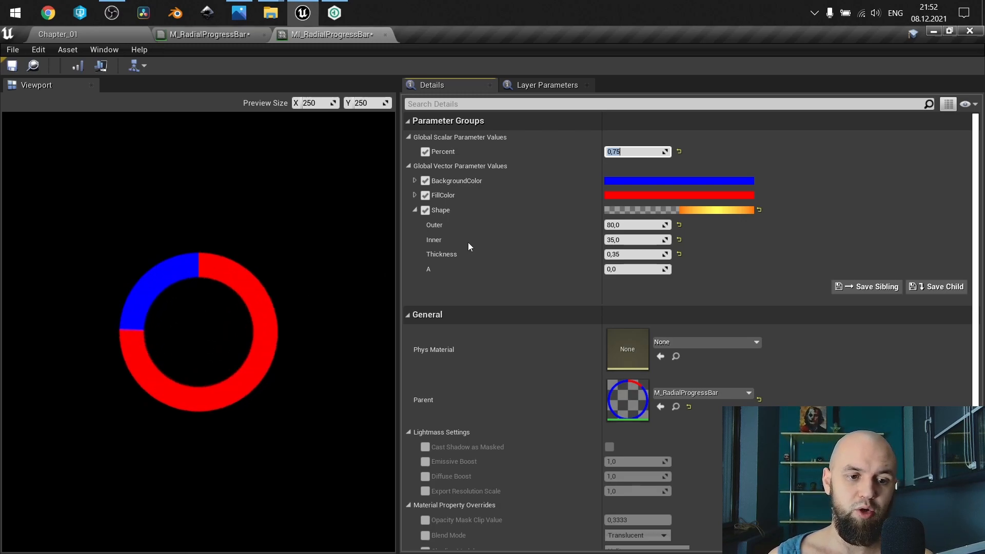
{"action": "left_click_drag", "start_coordinate": [651, 152], "coordinate": [451, 152]}
{"action": "left_click", "coordinate": [665, 152]}
{"action": "type", "text": "0,25"}
{"action": "key", "text": "Return"}
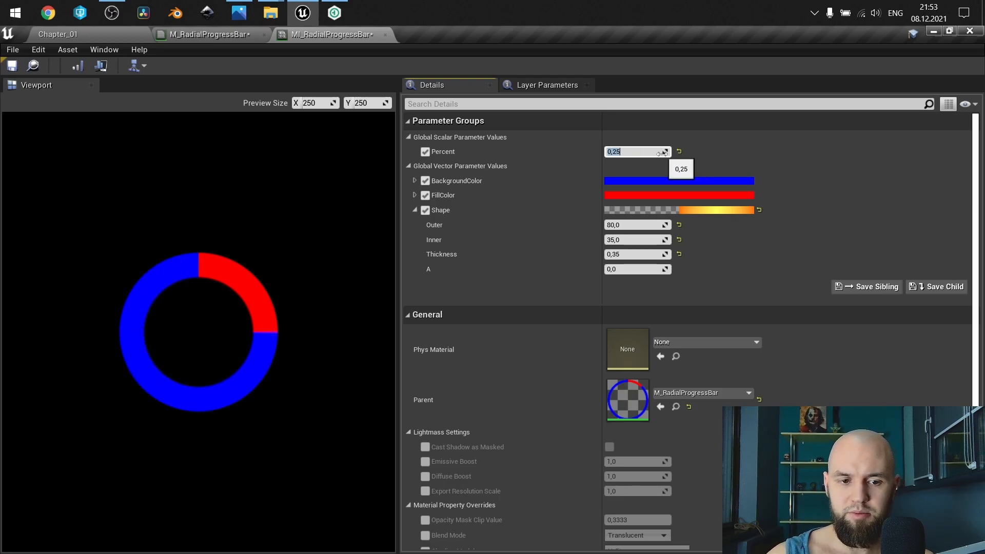
Step: Return to the M_RadialProgressBar graph and examine the chain from Subtract through Divide to Saturate and 1-x
{"action": "left_click", "coordinate": [248, 42]}
{"action": "right_click_drag", "start_coordinate": [694, 272], "coordinate": [487, 381]}
{"action": "scroll", "coordinate": [432, 344], "scroll_direction": "up", "scroll_amount": 1}
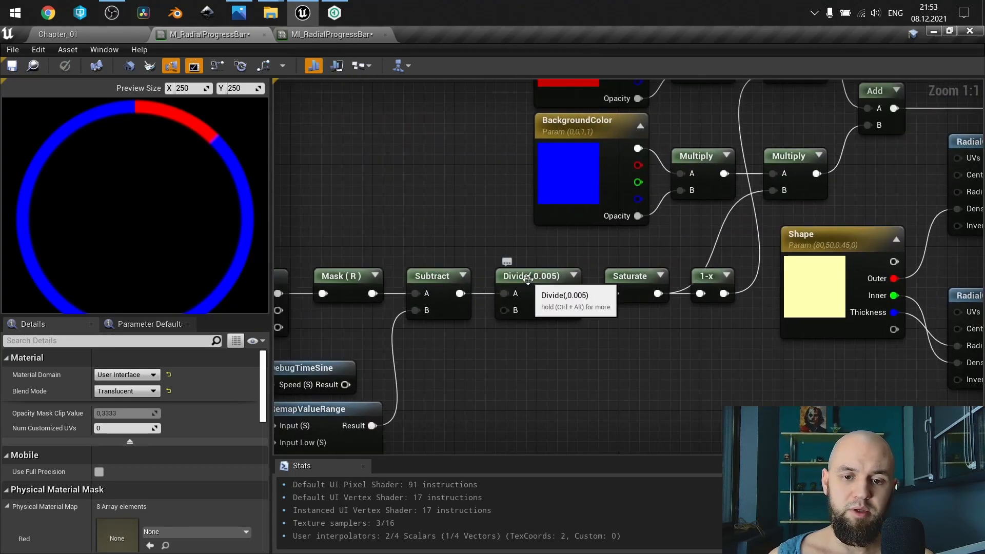
{"action": "right_click_drag", "start_coordinate": [528, 280], "coordinate": [534, 249]}
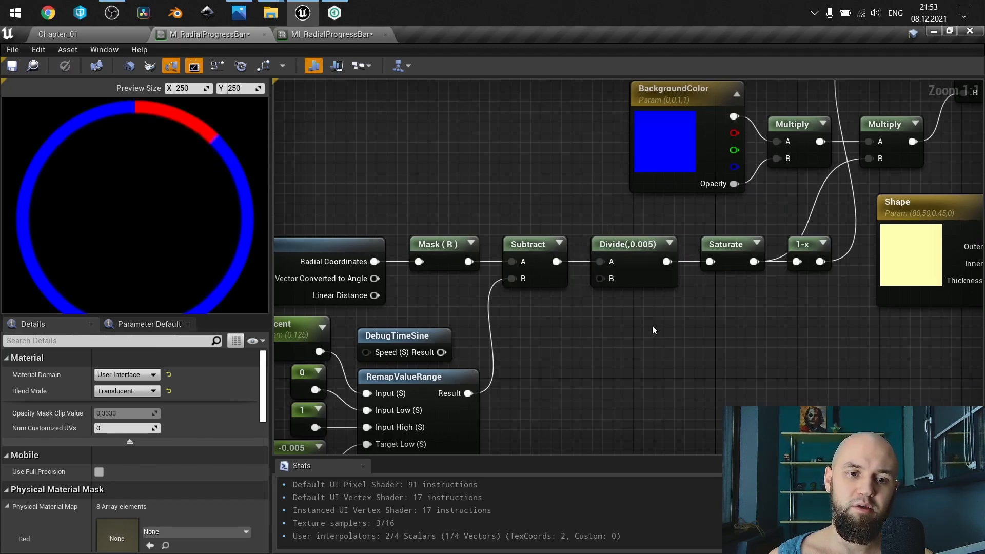
{"action": "scroll", "coordinate": [183, 228], "scroll_direction": "down", "scroll_amount": 3}
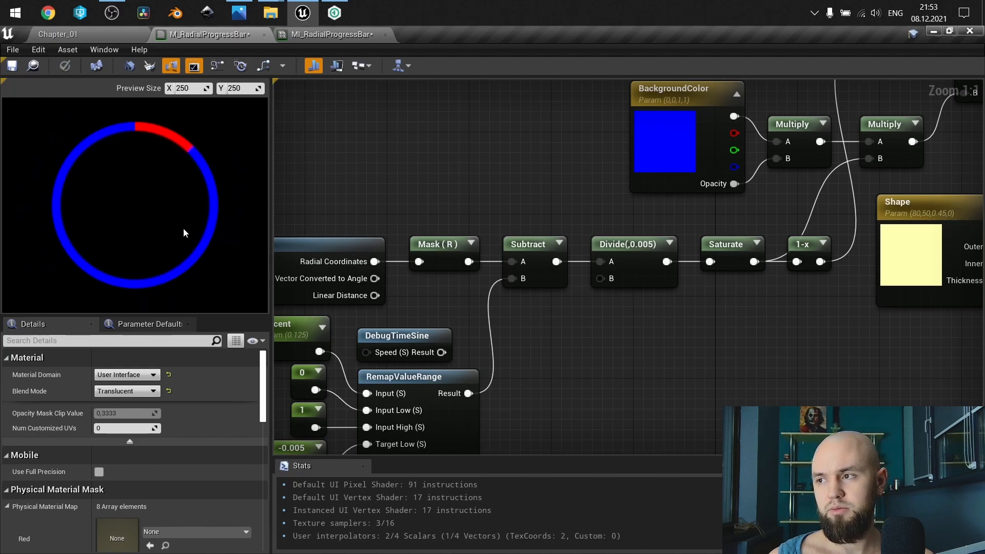
{"action": "right_click_drag", "start_coordinate": [603, 309], "coordinate": [537, 319]}
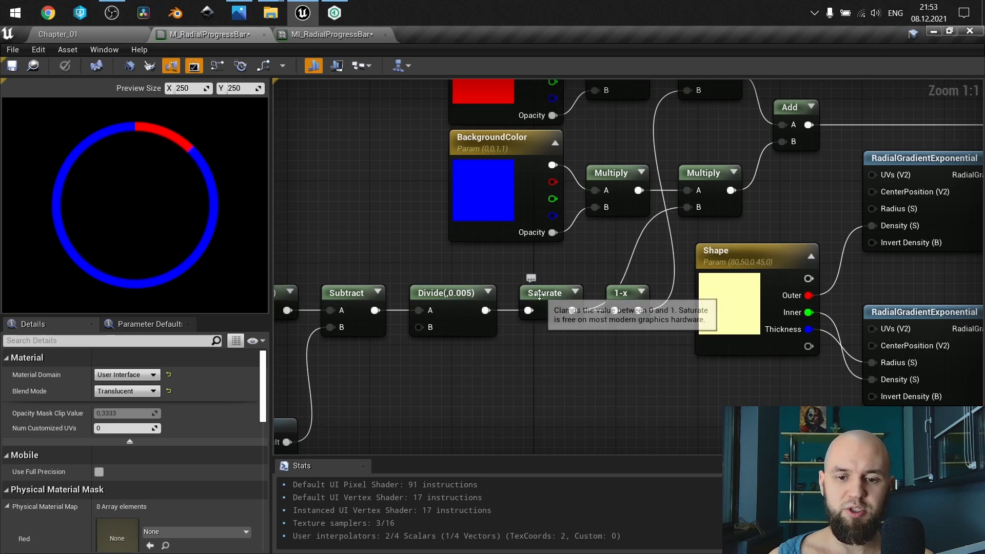
{"action": "right_click_drag", "start_coordinate": [617, 345], "coordinate": [547, 324]}
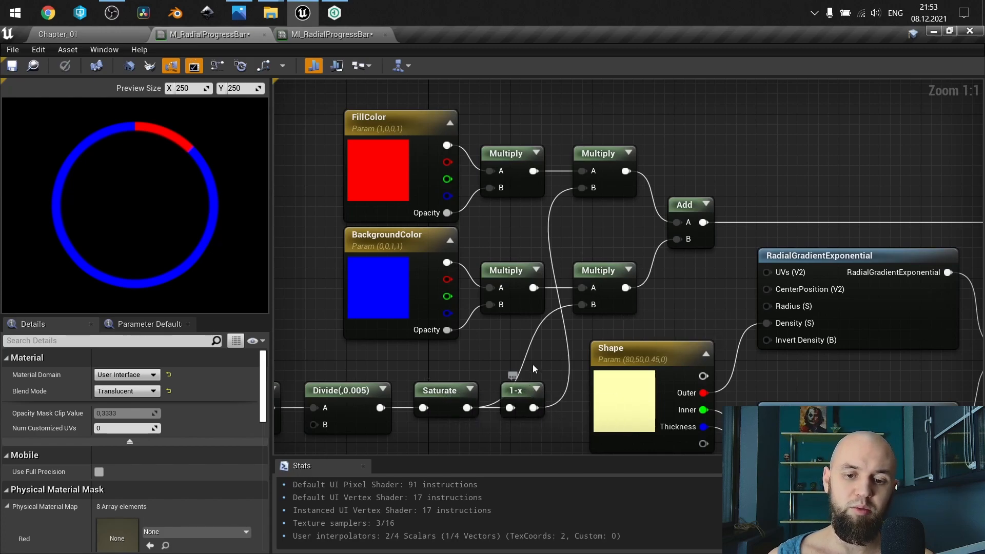
Step: Preview the output of the 1-x node and of the Saturate node, and stop previewing
{"action": "right_click_drag", "start_coordinate": [529, 391], "coordinate": [547, 315]}
{"action": "right_click", "coordinate": [547, 315]}
{"action": "left_click", "coordinate": [589, 367]}
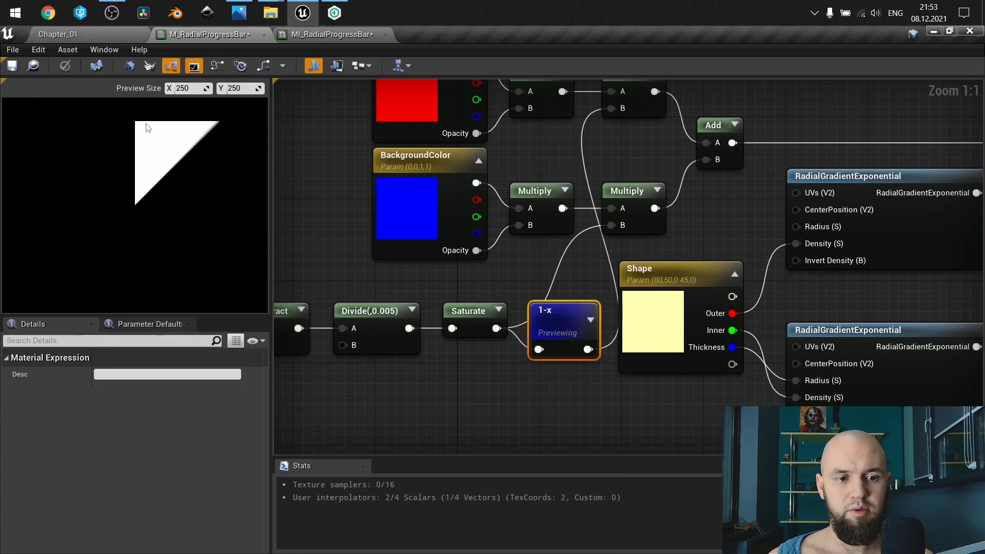
{"action": "right_click", "coordinate": [464, 307]}
{"action": "left_click", "coordinate": [508, 358]}
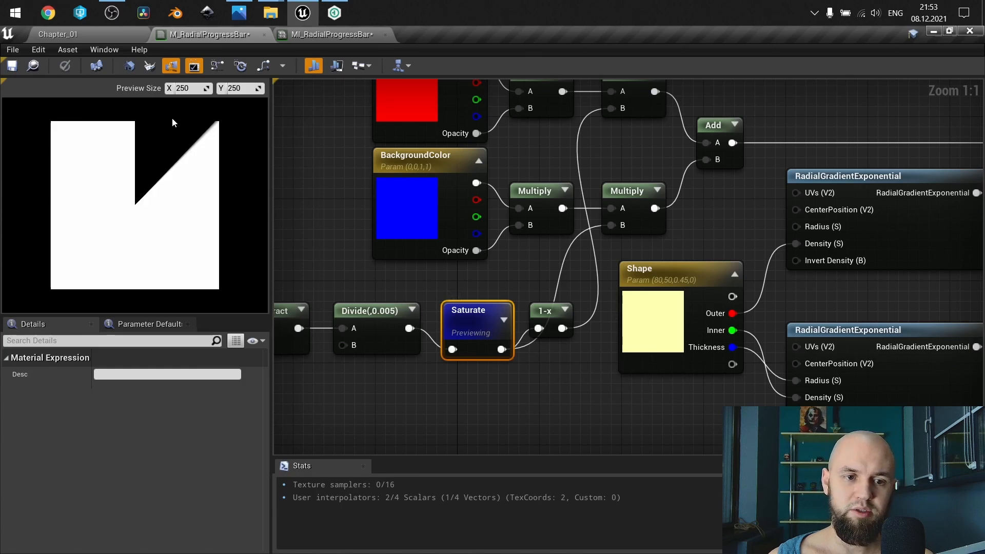
{"action": "right_click", "coordinate": [464, 308]}
{"action": "left_click", "coordinate": [504, 358]}
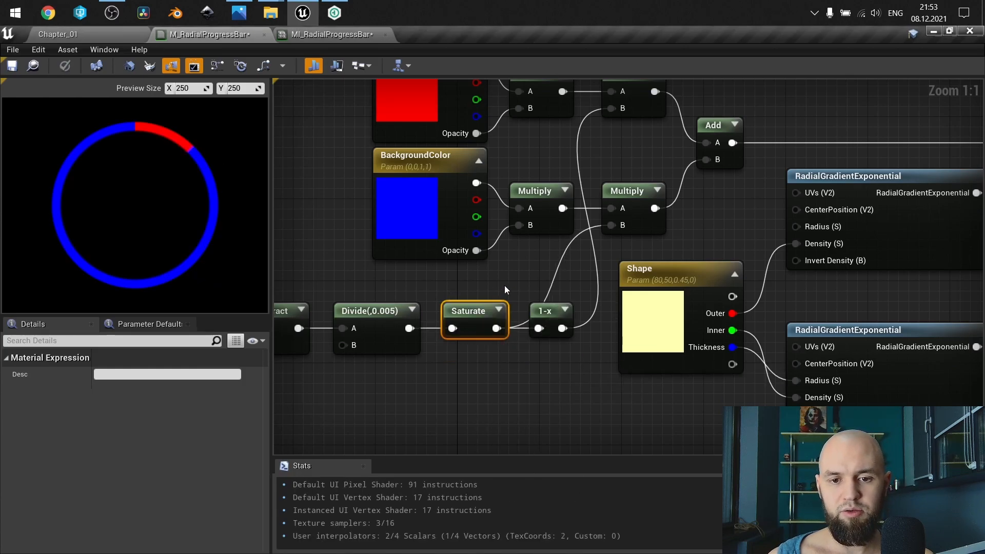
Step: Inspect the FillColor vector parameter's default value and its channel names
{"action": "right_click_drag", "start_coordinate": [556, 292], "coordinate": [549, 353]}
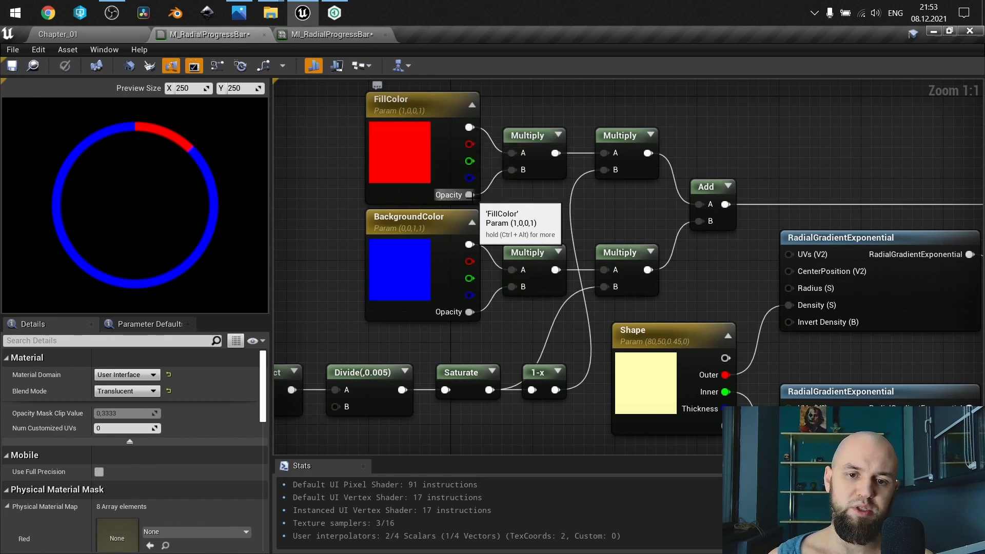
{"action": "left_click", "coordinate": [444, 176]}
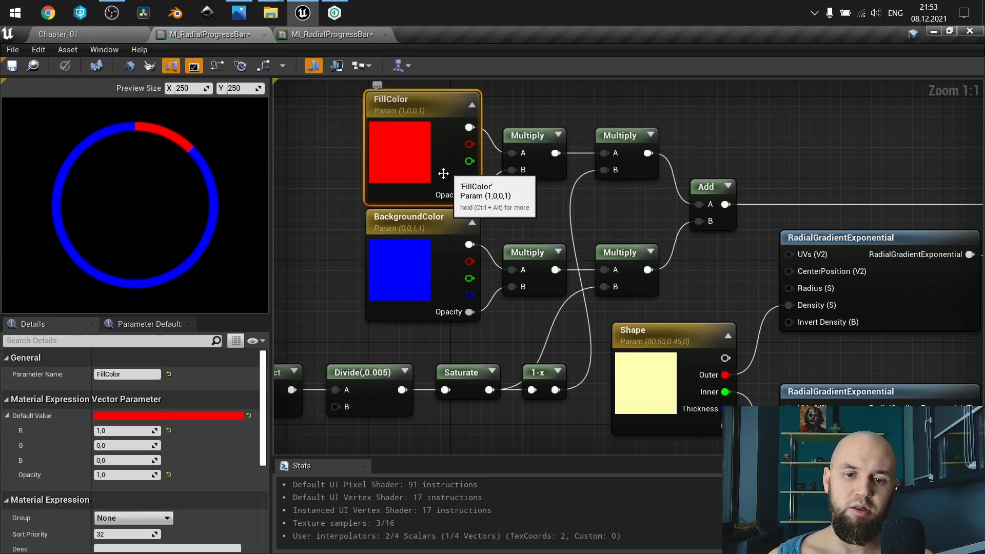
{"action": "scroll", "coordinate": [128, 462], "scroll_direction": "down", "scroll_amount": 4}
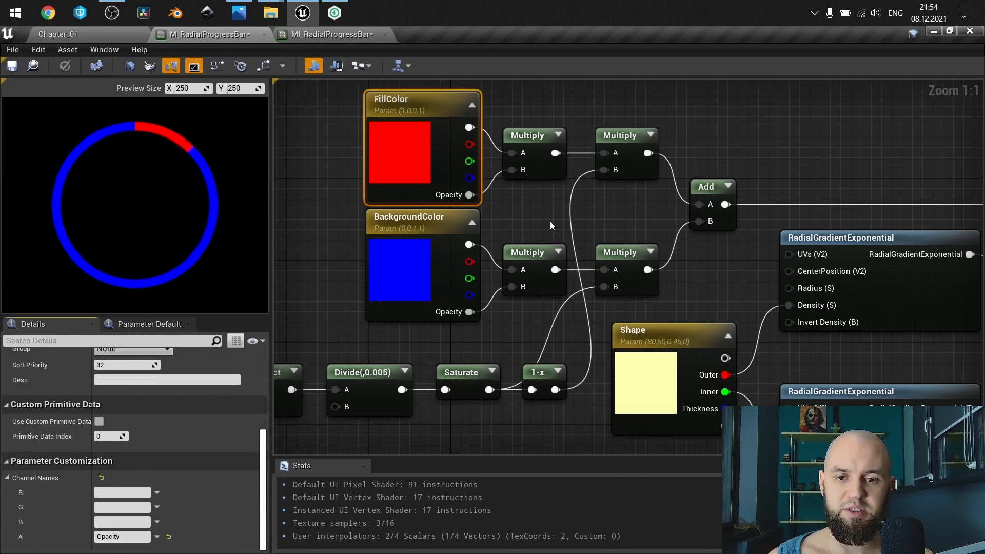
{"action": "left_click", "coordinate": [499, 180]}
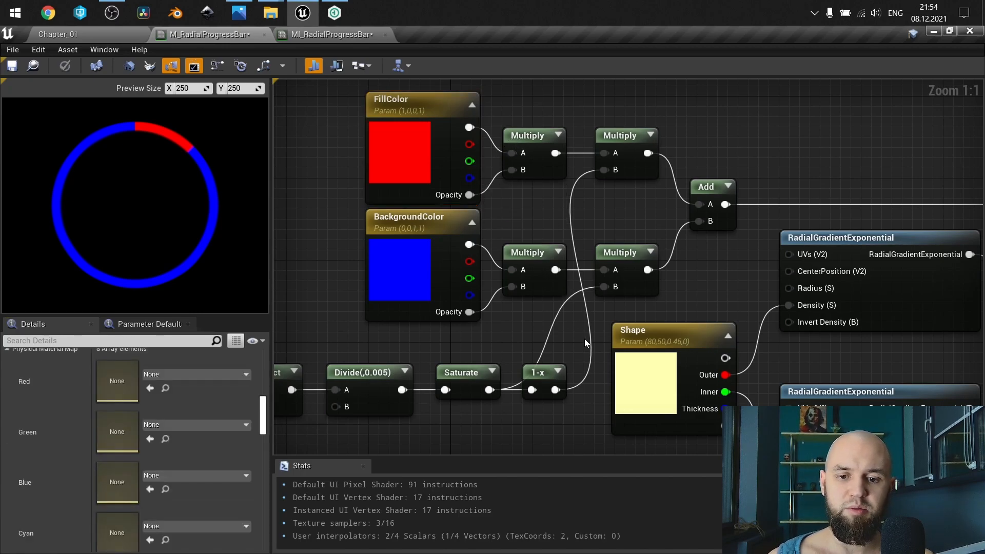
Step: Follow the color branches through the Multiply and Add nodes to Final Color and the RadialGradientExponential nodes
{"action": "right_click_drag", "start_coordinate": [564, 333], "coordinate": [537, 235]}
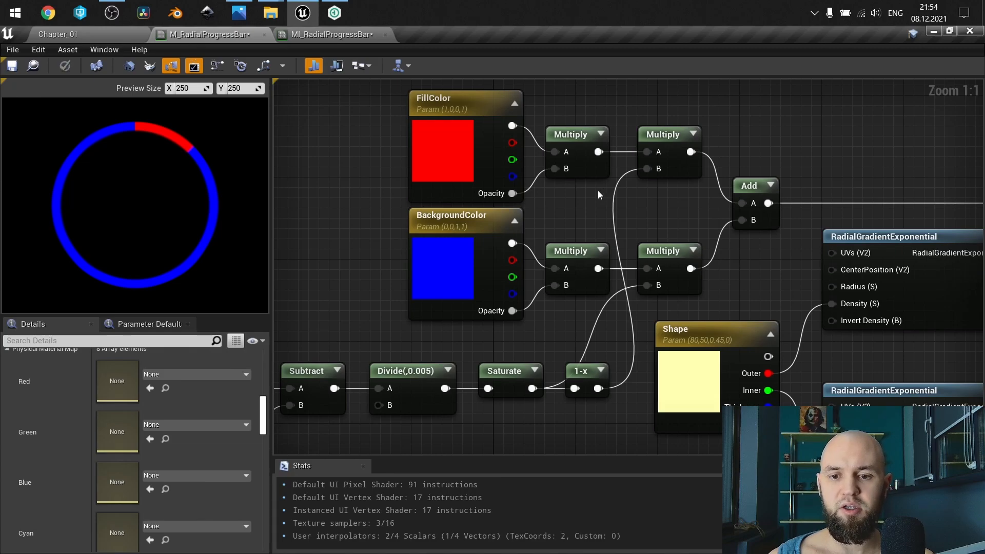
{"action": "right_click_drag", "start_coordinate": [618, 200], "coordinate": [491, 219]}
{"action": "left_click_drag", "start_coordinate": [645, 281], "coordinate": [632, 249]}
{"action": "right_click_drag", "start_coordinate": [650, 263], "coordinate": [340, 253]}
{"action": "right_click_drag", "start_coordinate": [646, 256], "coordinate": [752, 152]}
{"action": "left_click", "coordinate": [771, 339]}
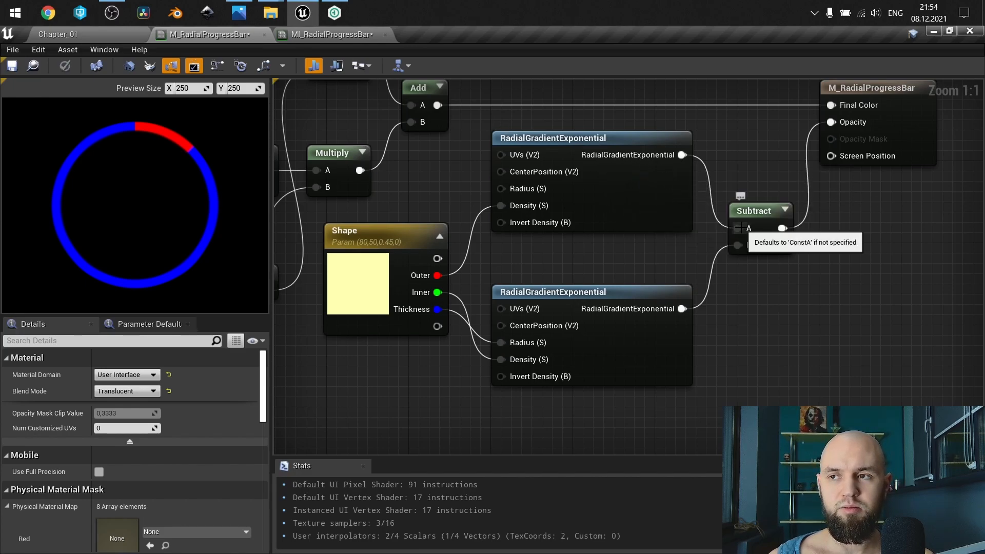
Step: Examine the Shape parameter's Outer, Inner and Thickness channels and their connections to the two RadialGradientExponential nodes
{"action": "left_click", "coordinate": [411, 245]}
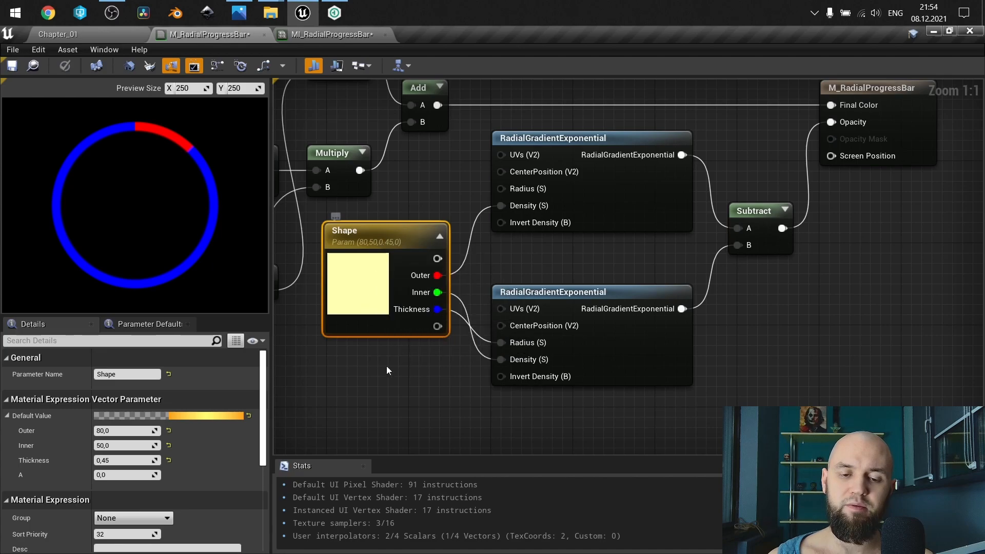
{"action": "scroll", "coordinate": [447, 349], "scroll_direction": "down", "scroll_amount": 2}
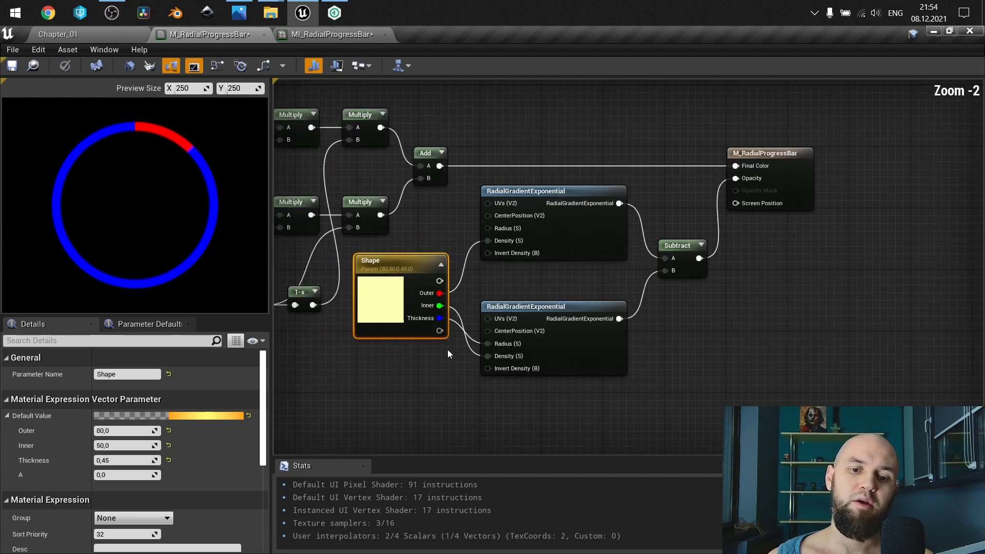
{"action": "left_click", "coordinate": [426, 369]}
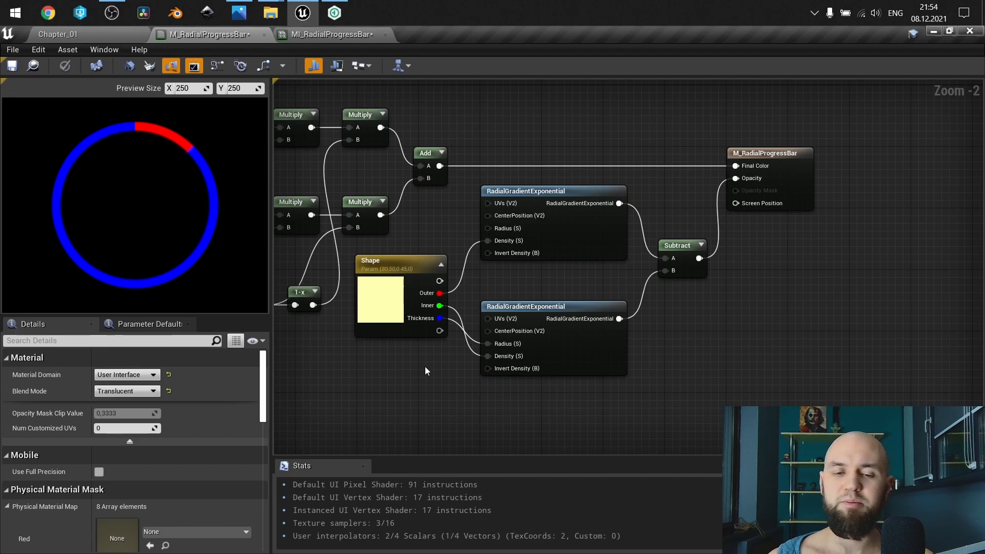
{"action": "scroll", "coordinate": [426, 368], "scroll_direction": "up", "scroll_amount": 2}
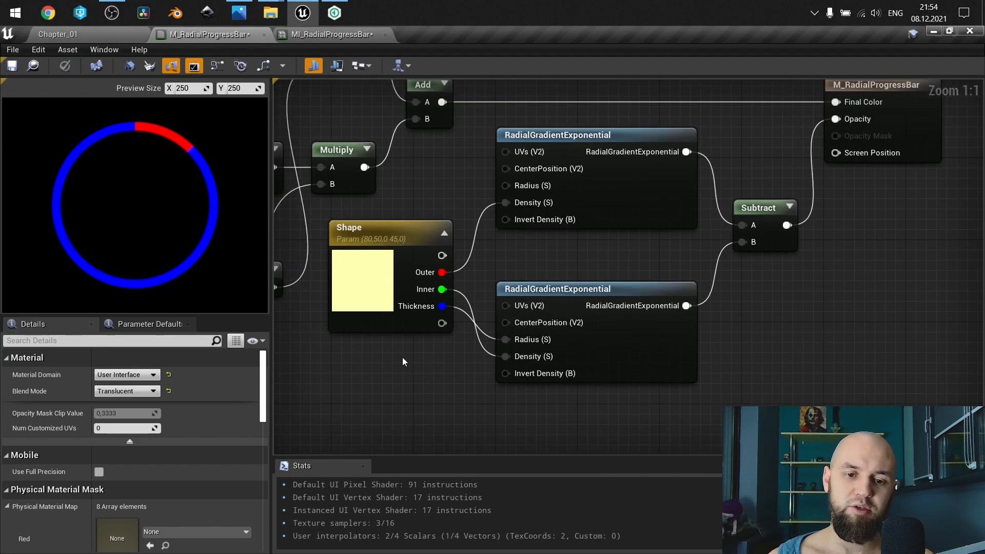
{"action": "scroll", "coordinate": [402, 358], "scroll_direction": "down", "scroll_amount": 2}
{"action": "right_click_drag", "start_coordinate": [403, 357], "coordinate": [544, 371]}
{"action": "scroll", "coordinate": [563, 307], "scroll_direction": "down", "scroll_amount": 1}
{"action": "right_click_drag", "start_coordinate": [505, 344], "coordinate": [559, 314]}
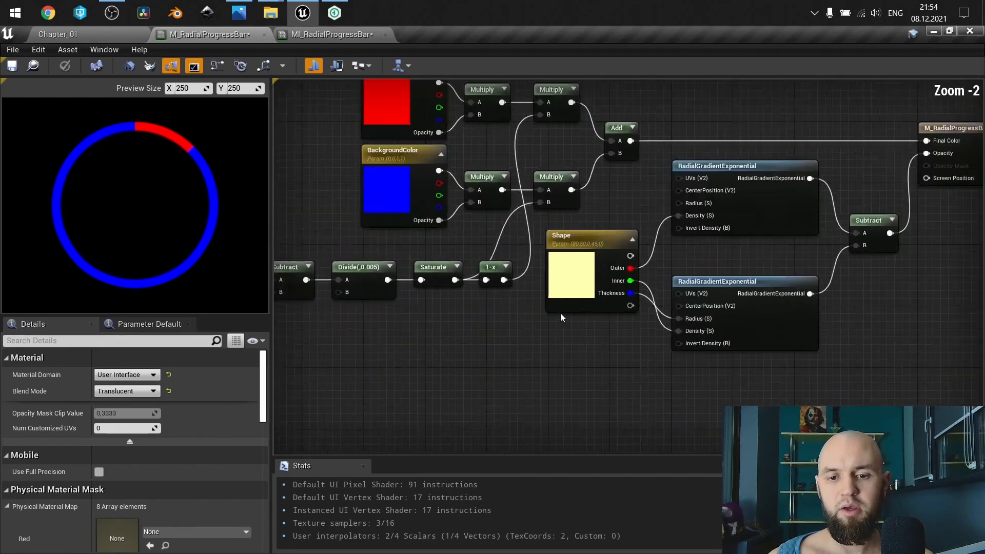
{"action": "scroll", "coordinate": [560, 313], "scroll_direction": "up", "scroll_amount": 4}
{"action": "left_click", "coordinate": [629, 249]}
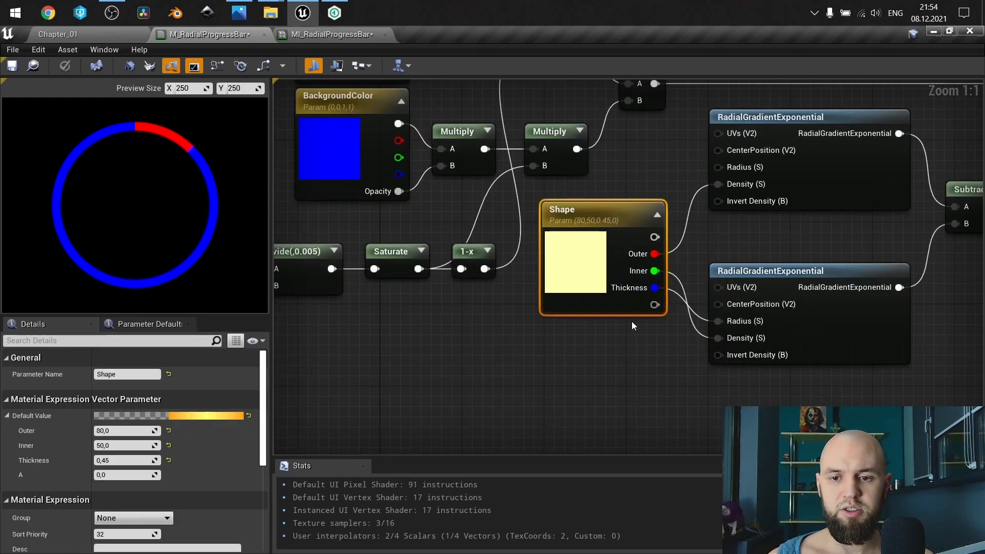
Step: Preview the output of the Subtract node that combines the two RadialGradientExponential nodes for Opacity
{"action": "right_click_drag", "start_coordinate": [704, 295], "coordinate": [575, 320]}
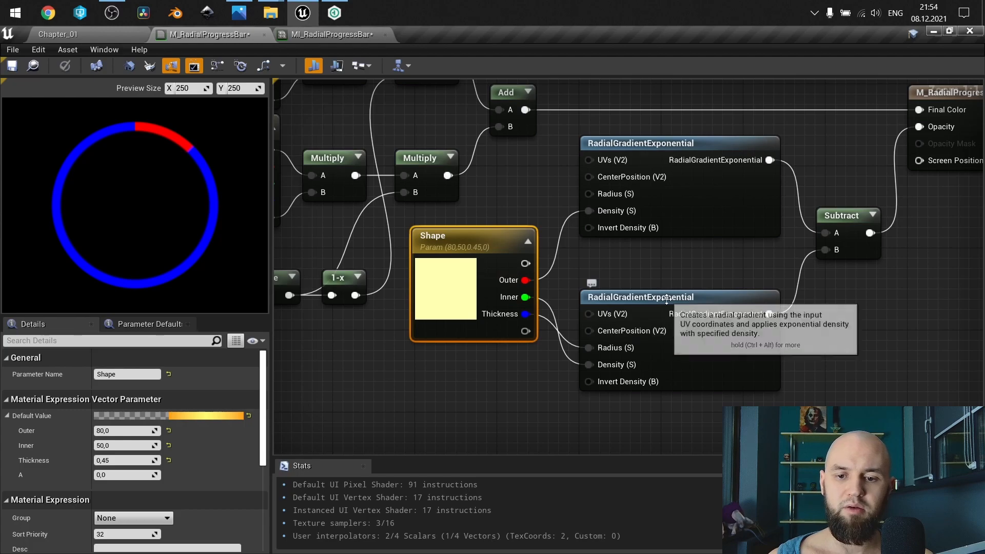
{"action": "right_click_drag", "start_coordinate": [730, 261], "coordinate": [614, 288]}
{"action": "right_click", "coordinate": [728, 246]}
{"action": "left_click", "coordinate": [736, 299]}
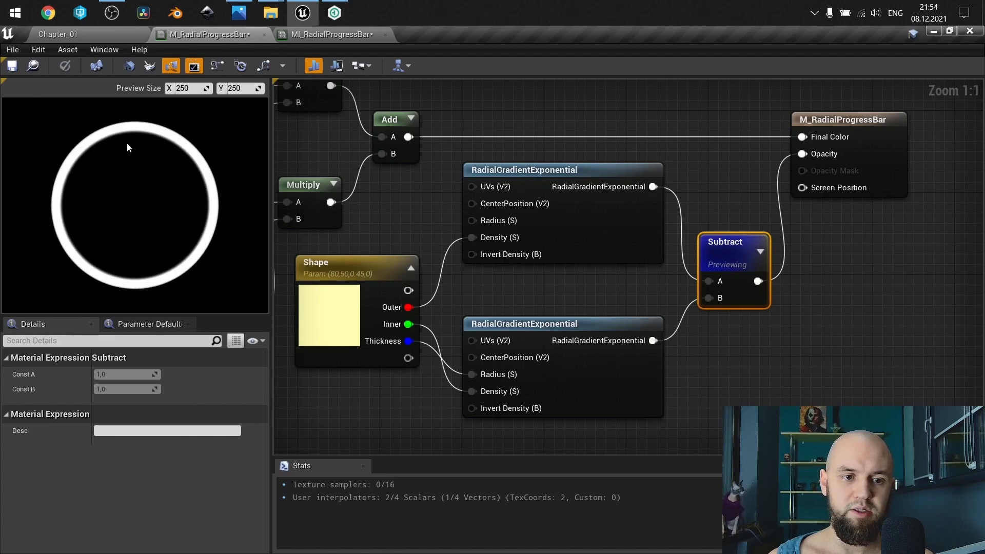
Step: Stop previewing the Subtract node that feeds Opacity and clear the node selection
{"action": "right_click", "coordinate": [733, 246]}
{"action": "left_click", "coordinate": [753, 296]}
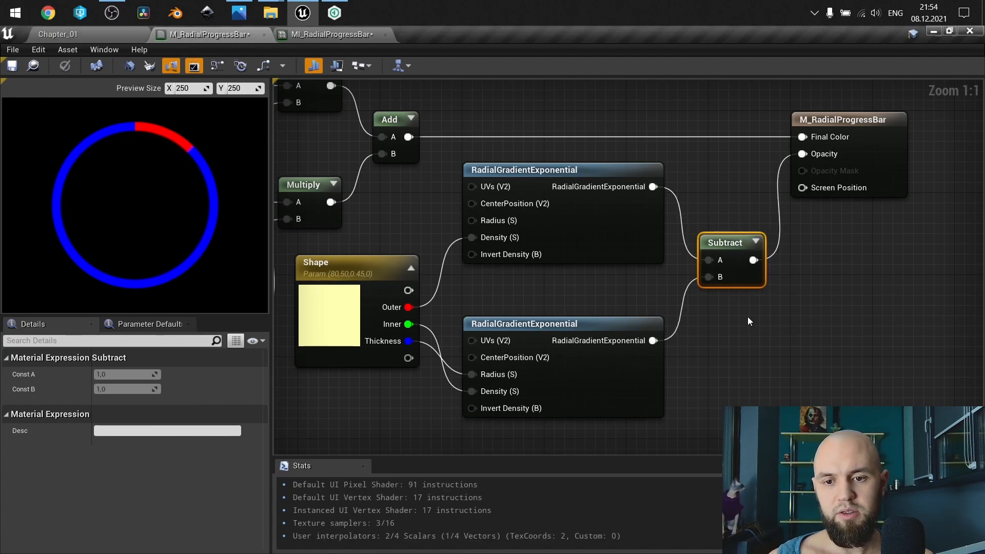
{"action": "left_click", "coordinate": [747, 316]}
Step: Test the animated fill by connecting DebugTimeSine's Result to the B input of the Subtract node after Mask (R), and reconnect RemapValueRange's Result there
{"action": "scroll", "coordinate": [747, 316], "scroll_direction": "down", "scroll_amount": 3}
{"action": "right_click_drag", "start_coordinate": [618, 272], "coordinate": [638, 245]}
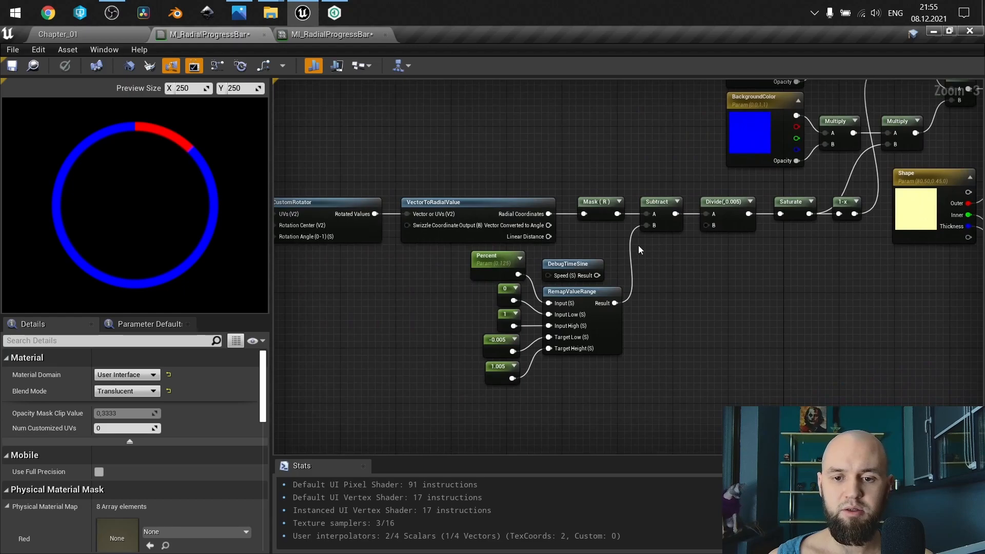
{"action": "scroll", "coordinate": [638, 245], "scroll_direction": "up", "scroll_amount": 3}
{"action": "left_click_drag", "start_coordinate": [580, 290], "coordinate": [654, 214]}
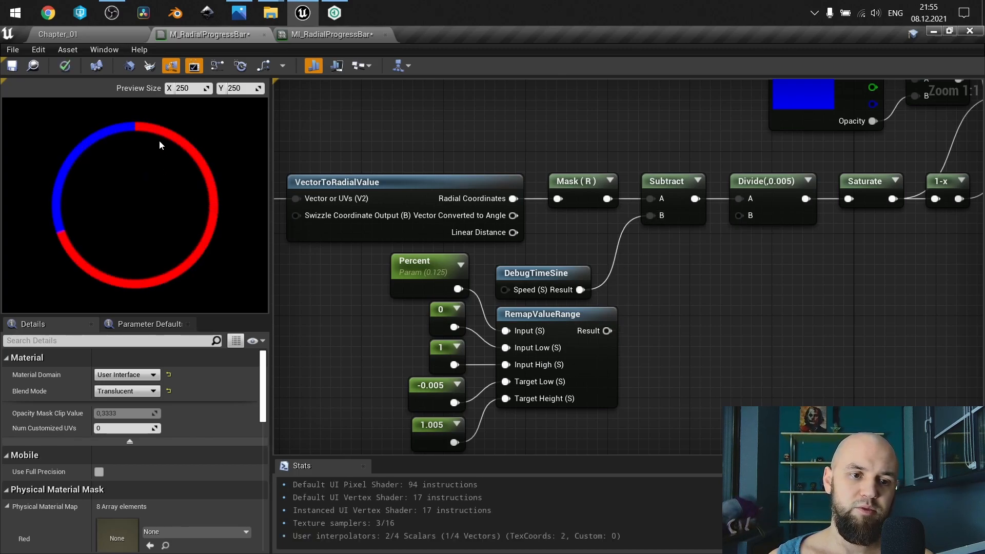
{"action": "left_click_drag", "start_coordinate": [607, 330], "coordinate": [651, 217]}
Step: Examine the -0.005 and 1.005 constants feeding RemapValueRange's Target Low and Target Height inputs, and clear their selection
{"action": "right_click_drag", "start_coordinate": [669, 327], "coordinate": [708, 210]}
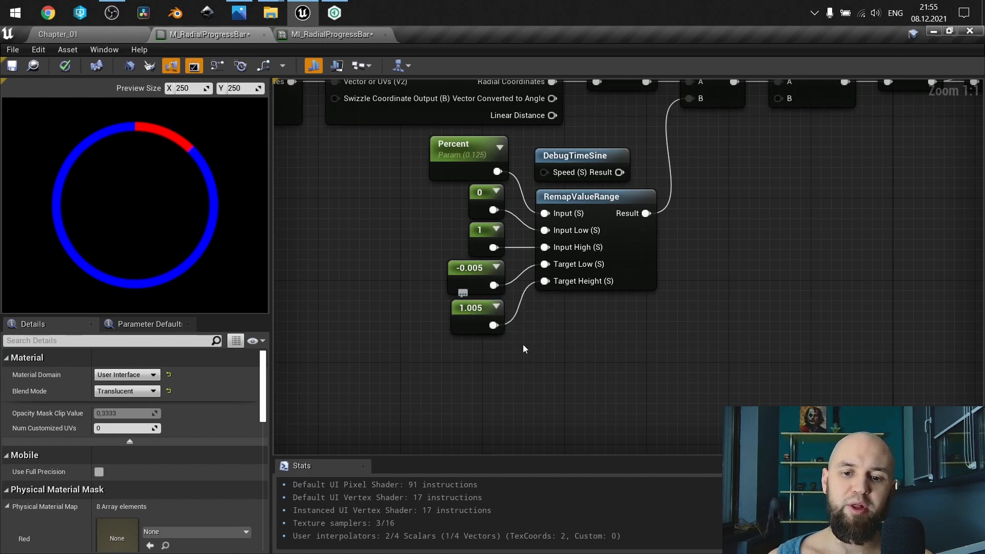
{"action": "left_click_drag", "start_coordinate": [519, 354], "coordinate": [469, 279]}
{"action": "right_click_drag", "start_coordinate": [583, 336], "coordinate": [535, 366]}
{"action": "left_click_drag", "start_coordinate": [460, 384], "coordinate": [435, 315]}
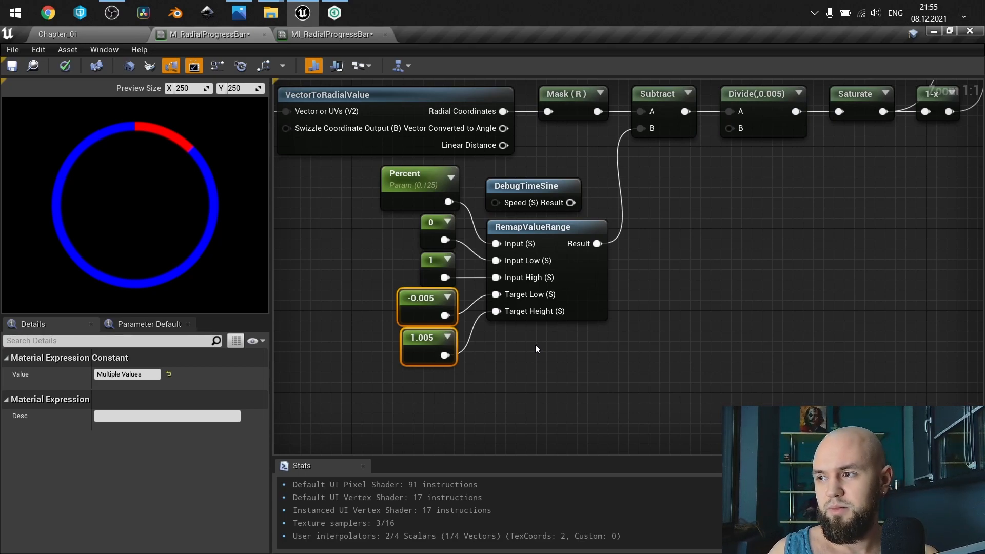
{"action": "right_click_drag", "start_coordinate": [622, 312], "coordinate": [569, 372]}
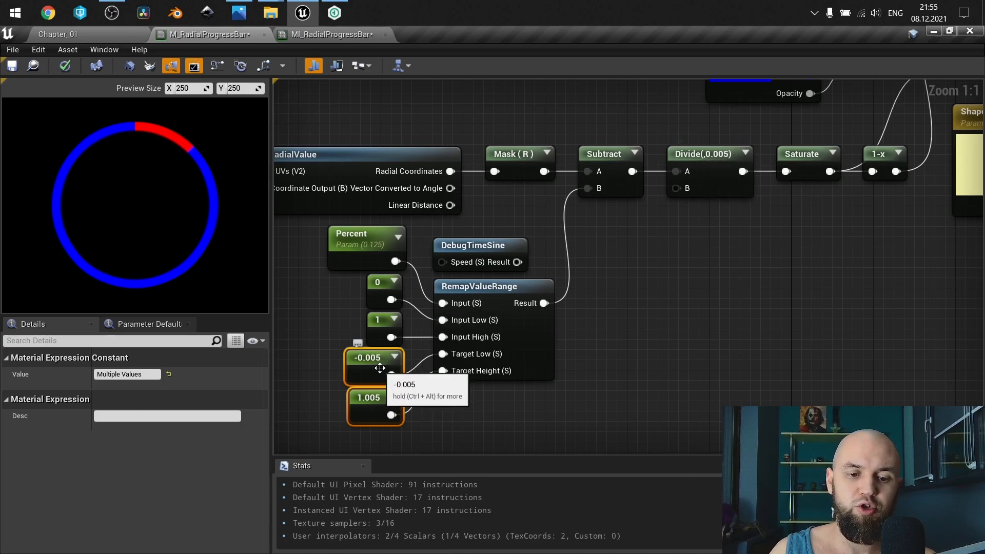
{"action": "right_click_drag", "start_coordinate": [574, 374], "coordinate": [676, 316]}
{"action": "left_click", "coordinate": [290, 139]}
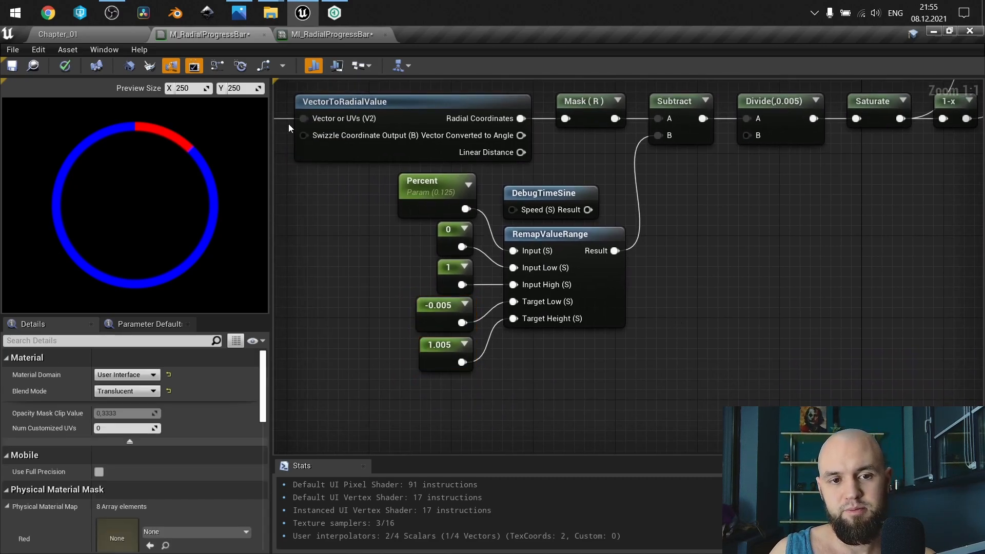